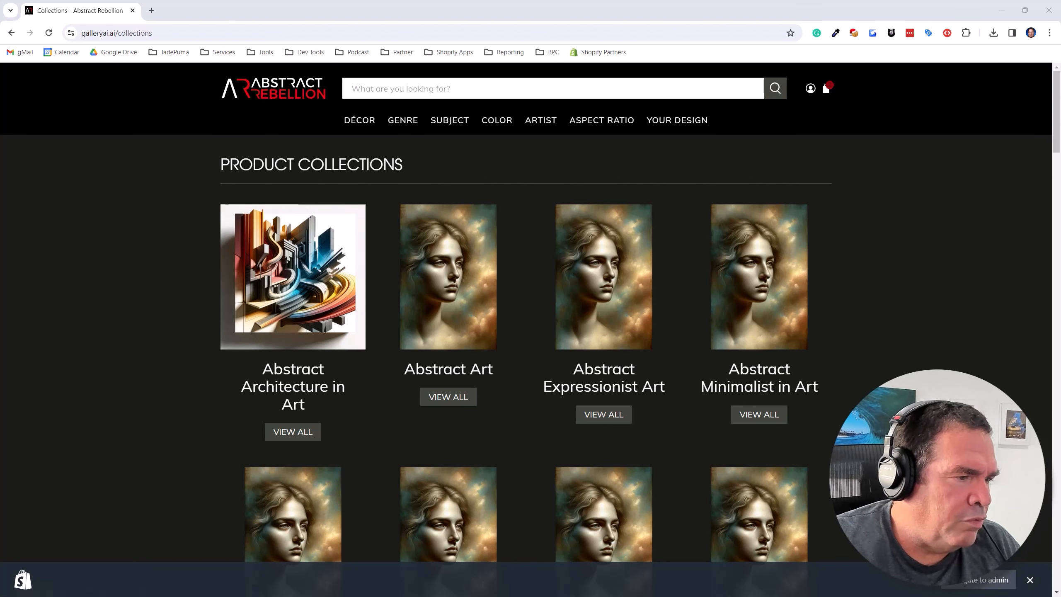
# Step: Switch to Postman and review the query parameters and JSON body of the Bulk create collections request
pyautogui.hotkey('alt', 'Tab')
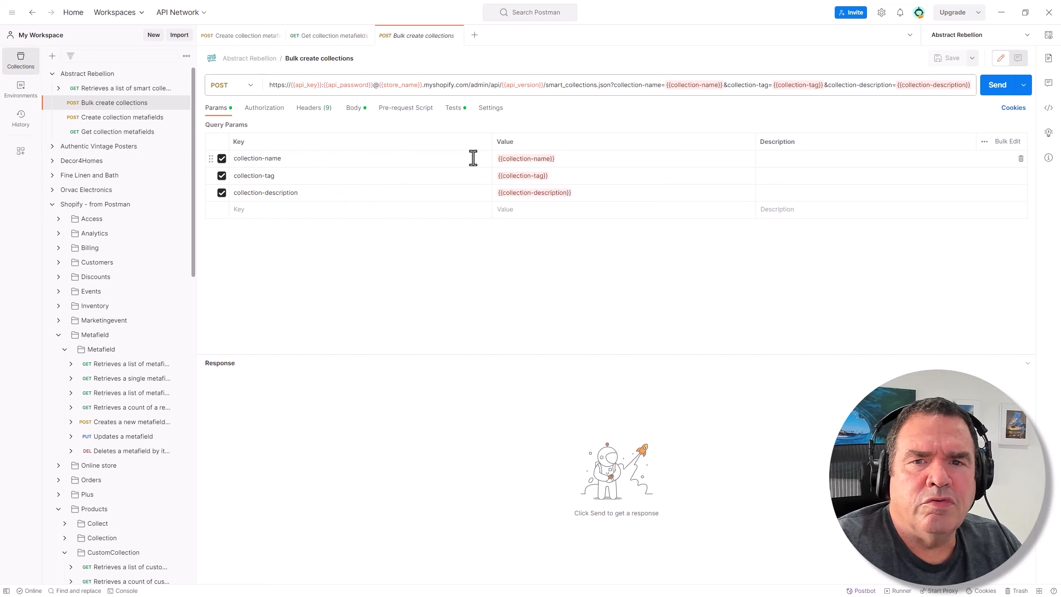
pyautogui.doubleClick(267, 176)
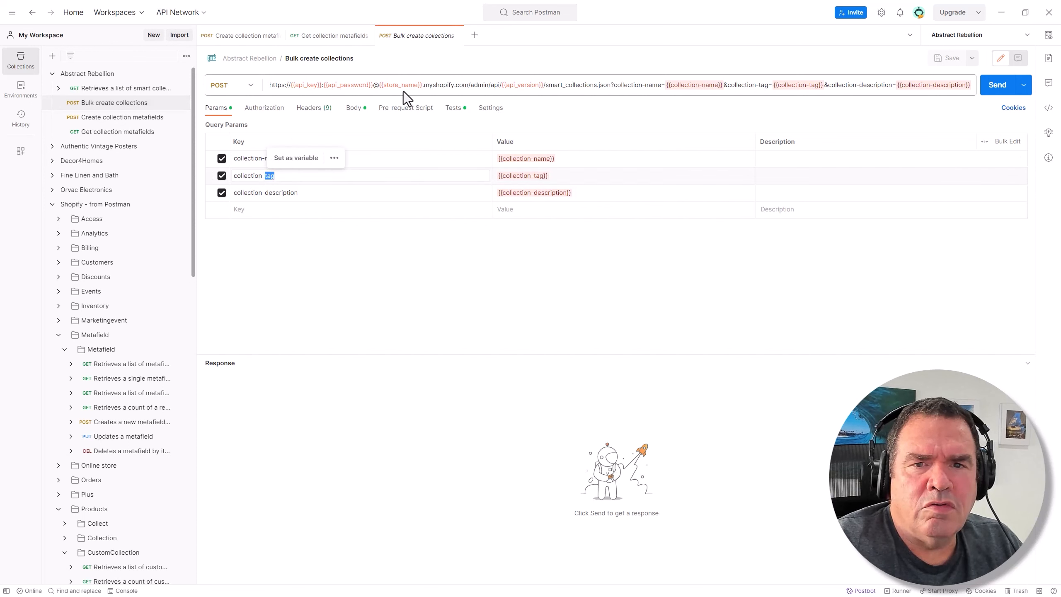
pyautogui.click(354, 109)
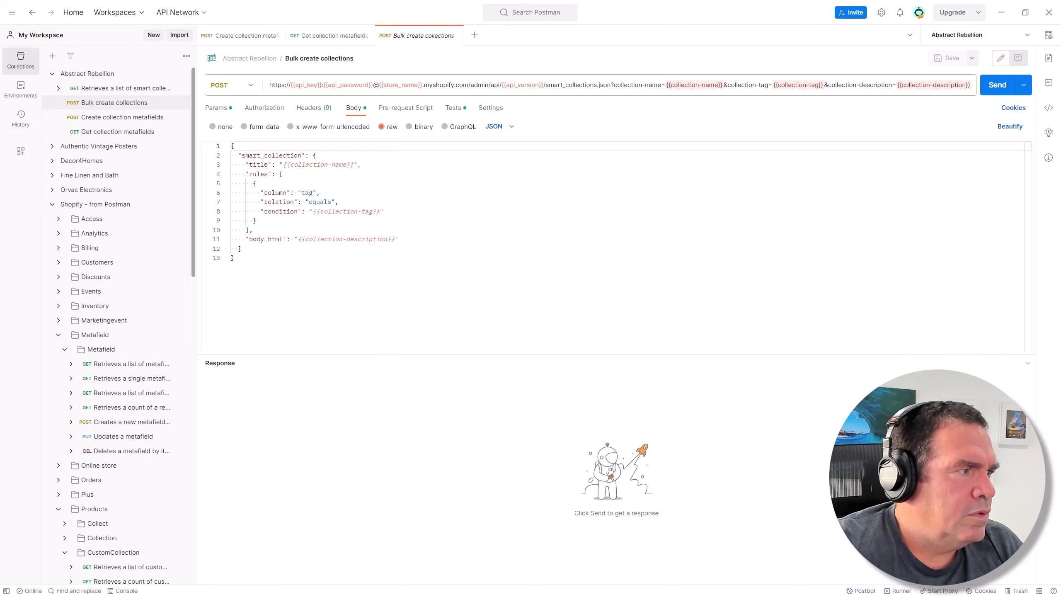
# Step: Bring up Collection-API-27Dec23.csv in a maximized Excel window and widen the collection-name and collection-tag columns
pyautogui.moveTo(0, 305); pyautogui.dragTo(567, 83)
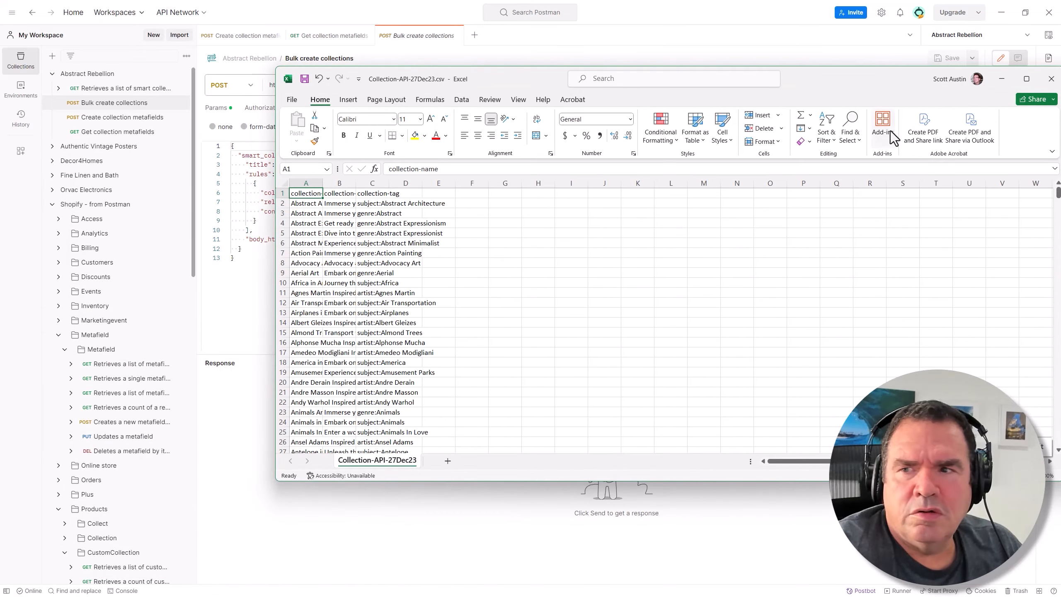
pyautogui.click(1026, 78)
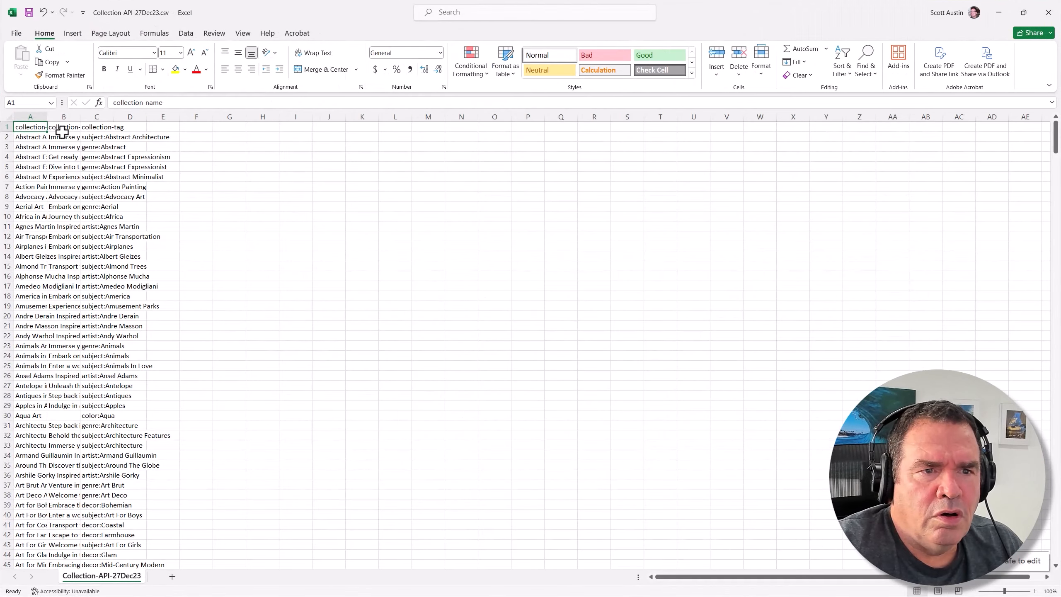
pyautogui.moveTo(47, 117); pyautogui.dragTo(94, 116)
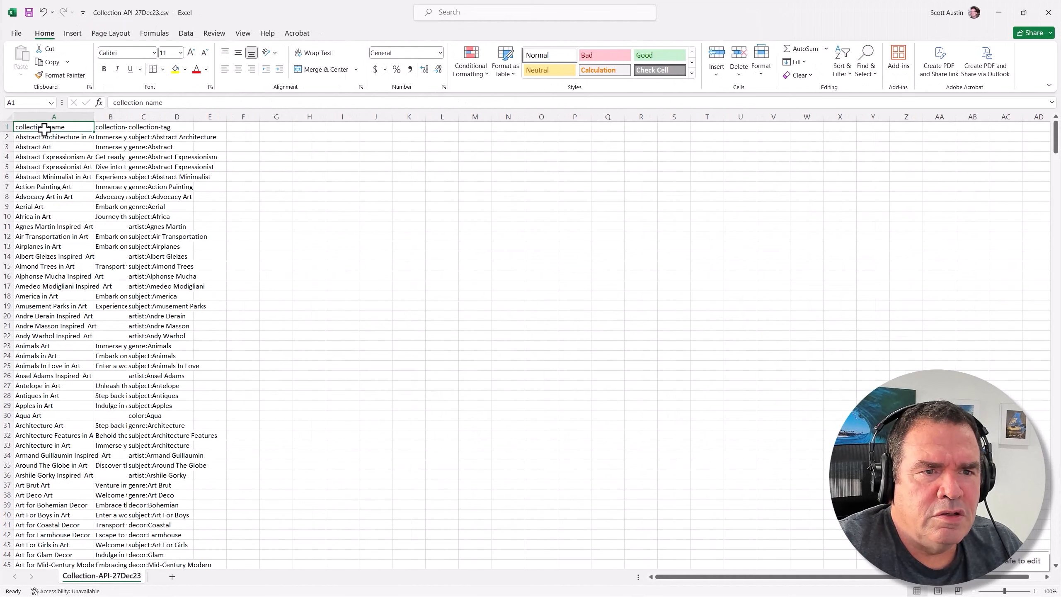
pyautogui.moveTo(160, 117); pyautogui.dragTo(230, 116)
# Step: Return to Postman and compare the smart_collections.json endpoint with the URL of the "Creates a new metafield for a resource" request
pyautogui.hotkey('alt', 'Tab')
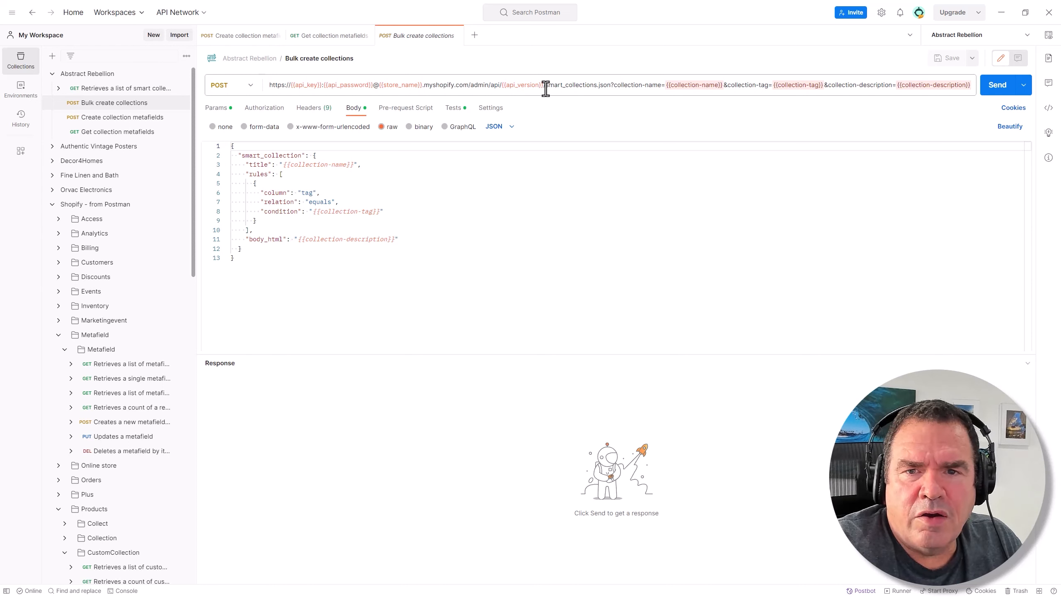
pyautogui.moveTo(546, 88); pyautogui.dragTo(559, 92)
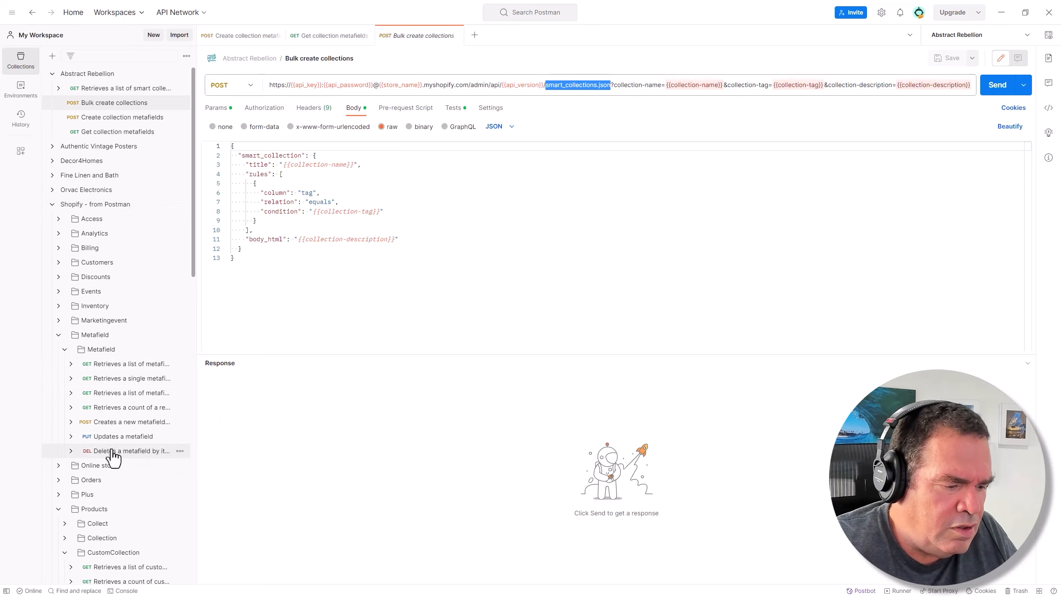
pyautogui.click(117, 426)
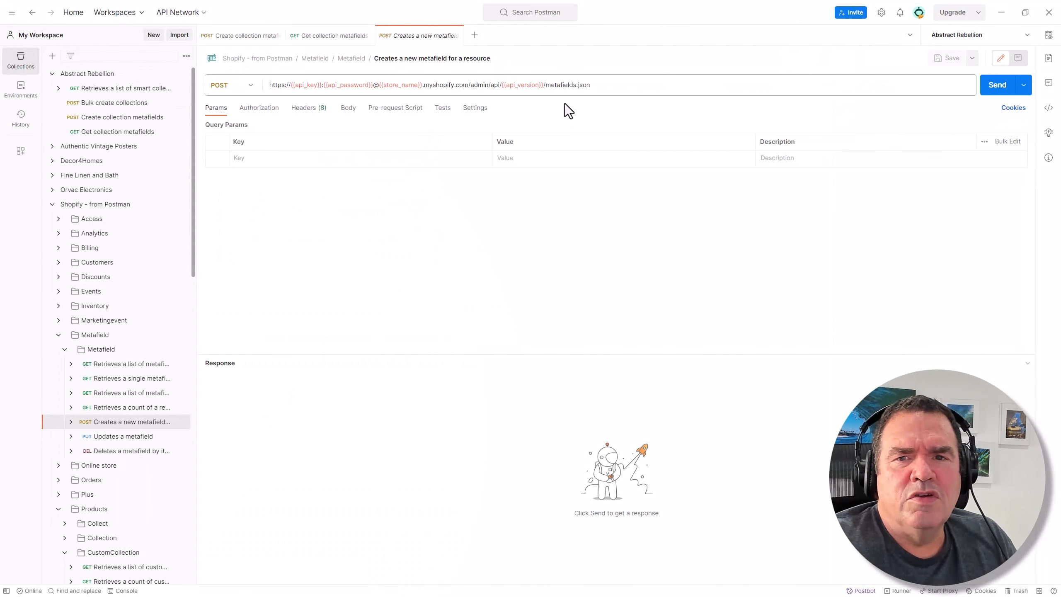
pyautogui.moveTo(599, 85); pyautogui.dragTo(463, 85)
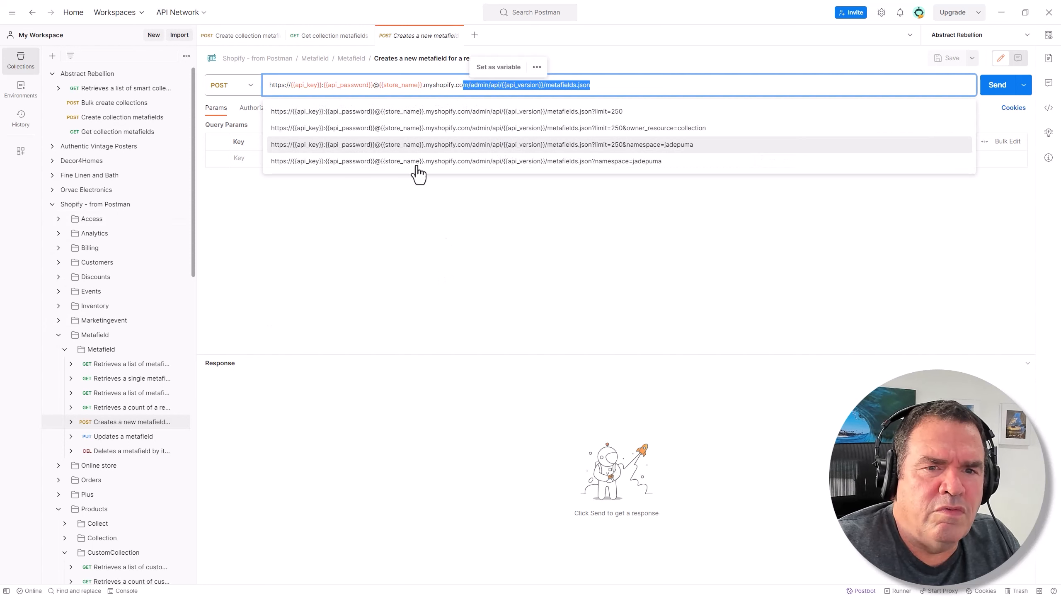
pyautogui.click(354, 248)
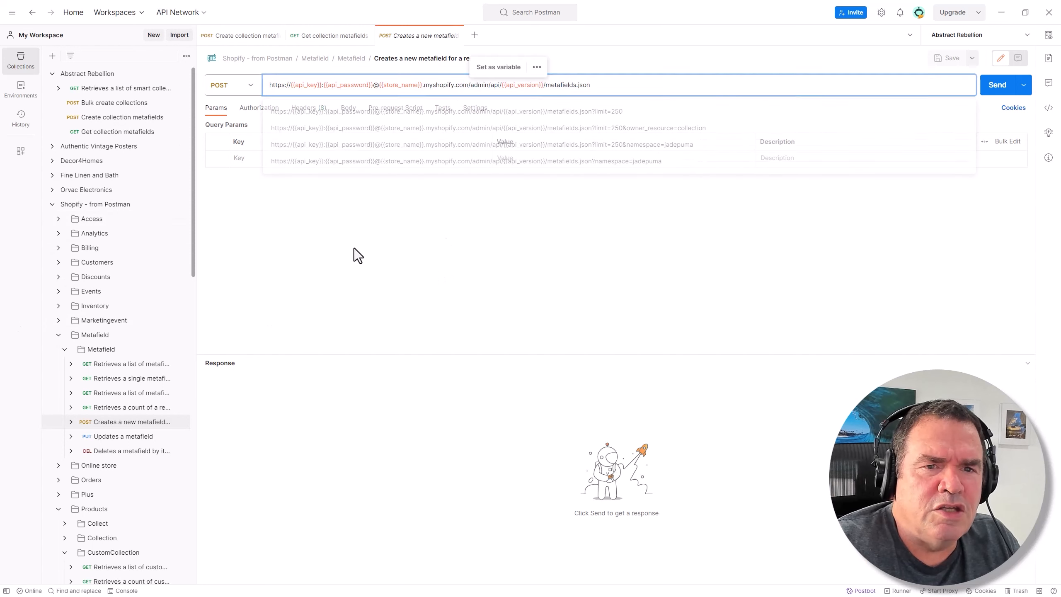
# Step: Examine the endpoint URLs of the Get collection metafields, Bulk create collections and Create collection metafields requests
pyautogui.click(102, 134)
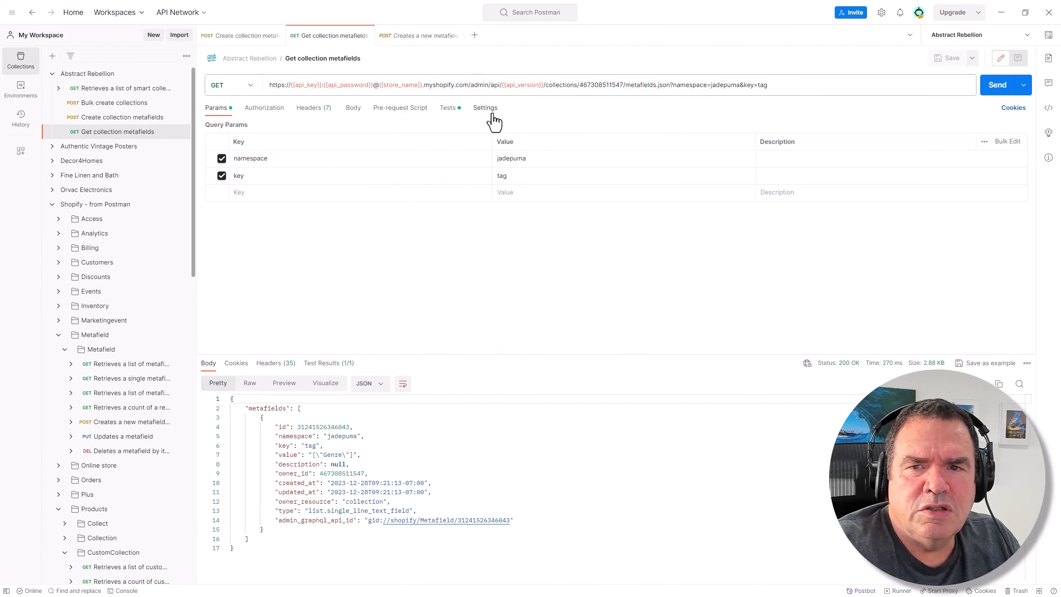
pyautogui.doubleClick(568, 85)
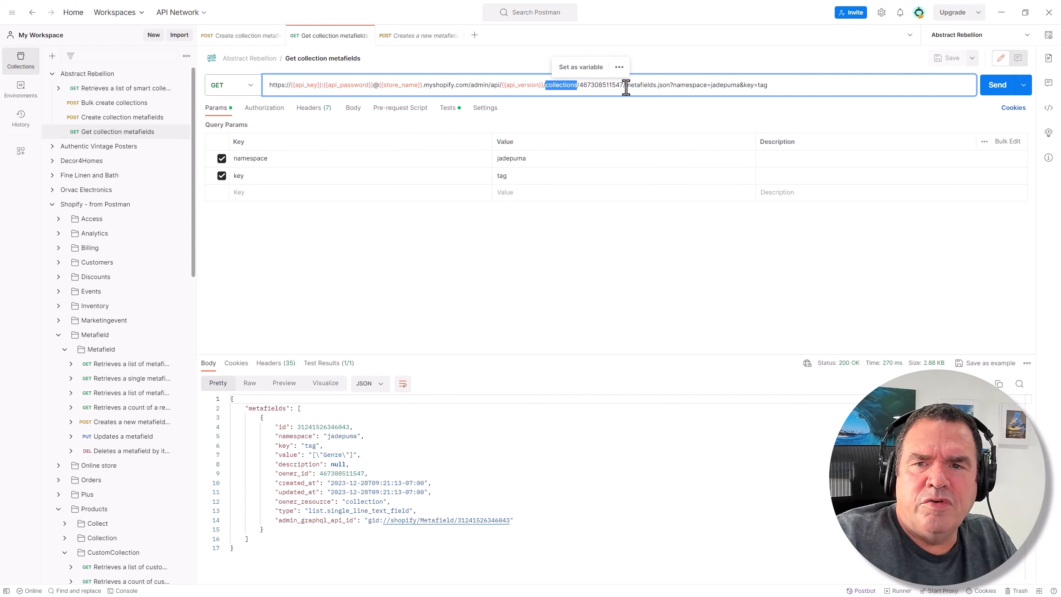
pyautogui.moveTo(625, 85); pyautogui.dragTo(665, 85)
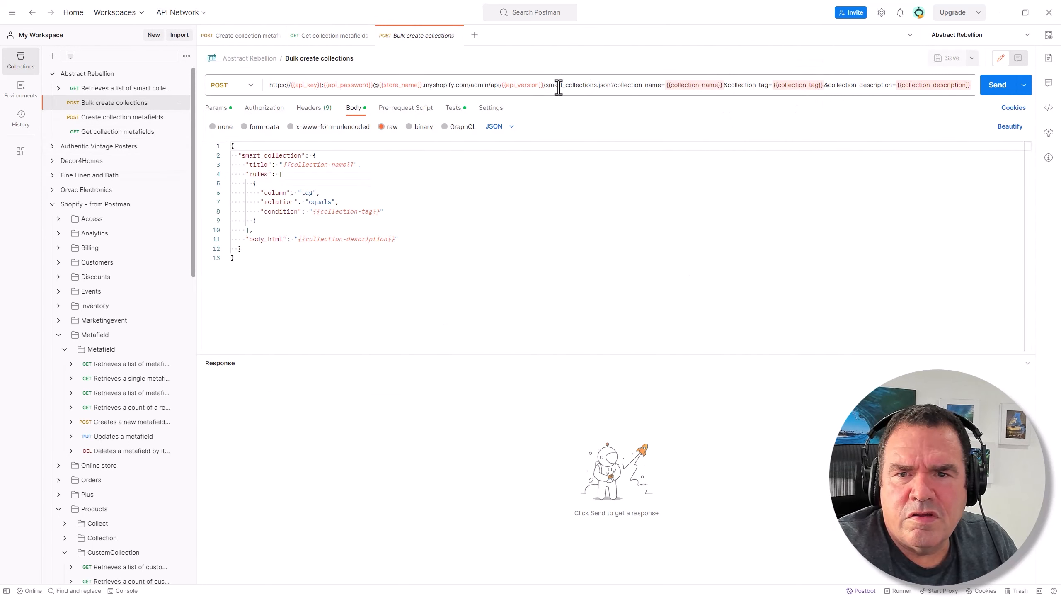
pyautogui.moveTo(545, 86); pyautogui.dragTo(613, 86)
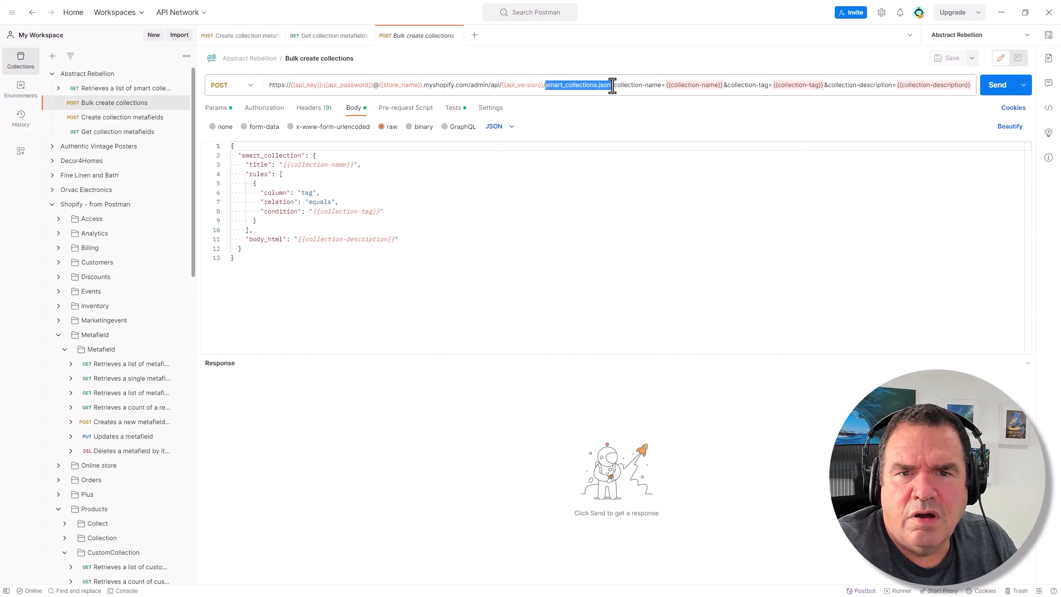
pyautogui.click(250, 38)
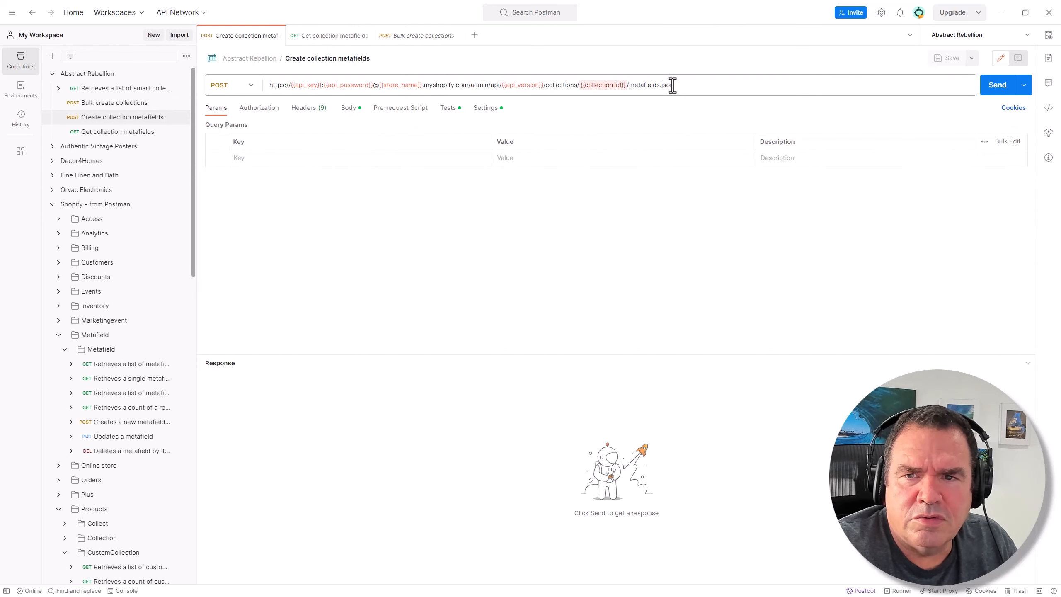
pyautogui.moveTo(674, 85); pyautogui.dragTo(630, 87)
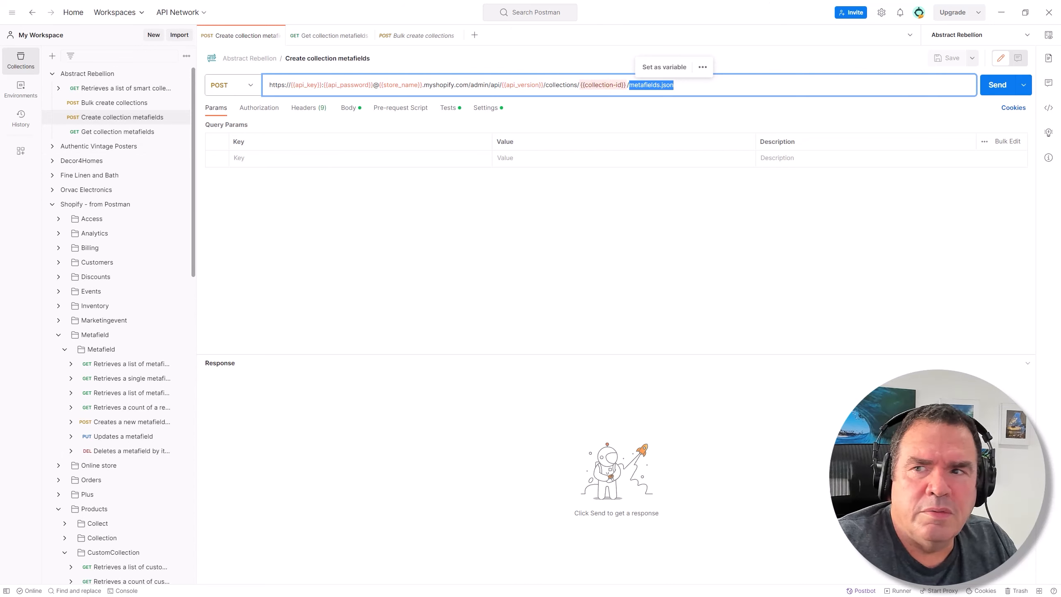
# Step: Switch to the Abstract Rebellion storefront in the browser and look through its Collections page and navigation categories
pyautogui.click(1006, 21)
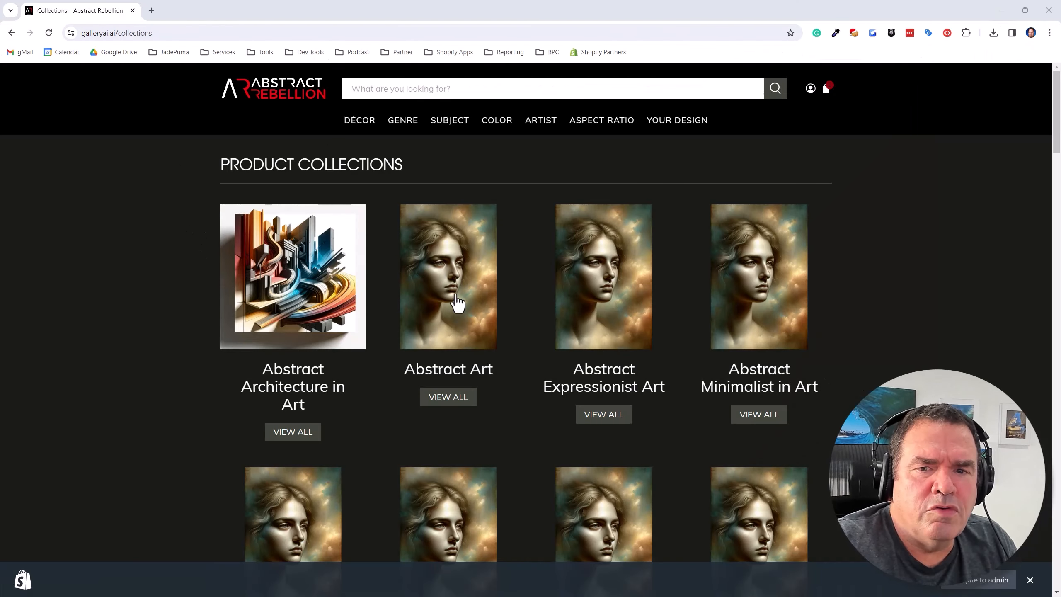
pyautogui.scroll(-20, 458, 301)
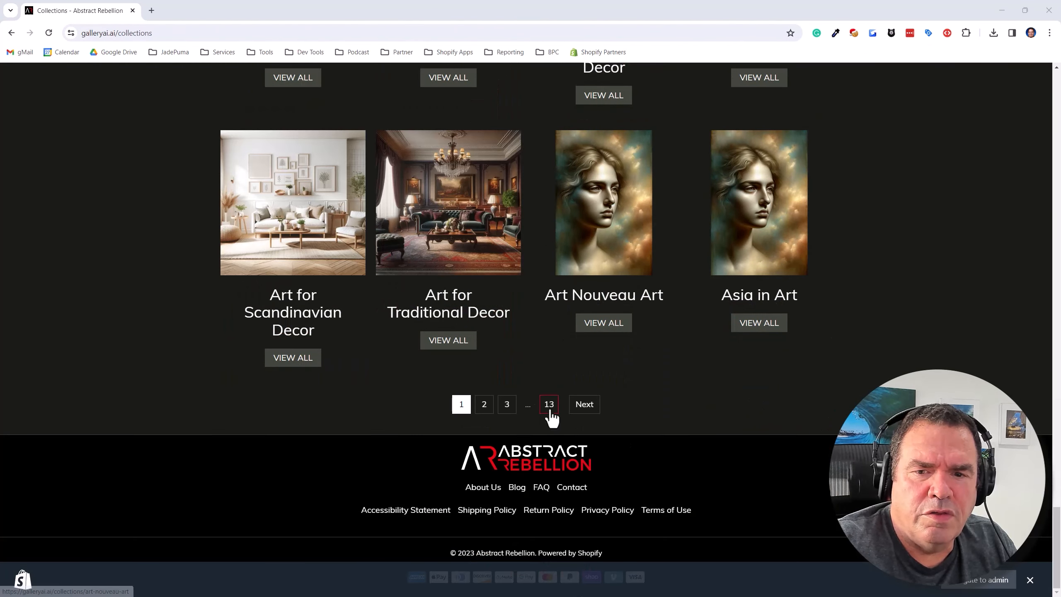
pyautogui.scroll(15, 564, 334)
pyautogui.scroll(10, 560, 330)
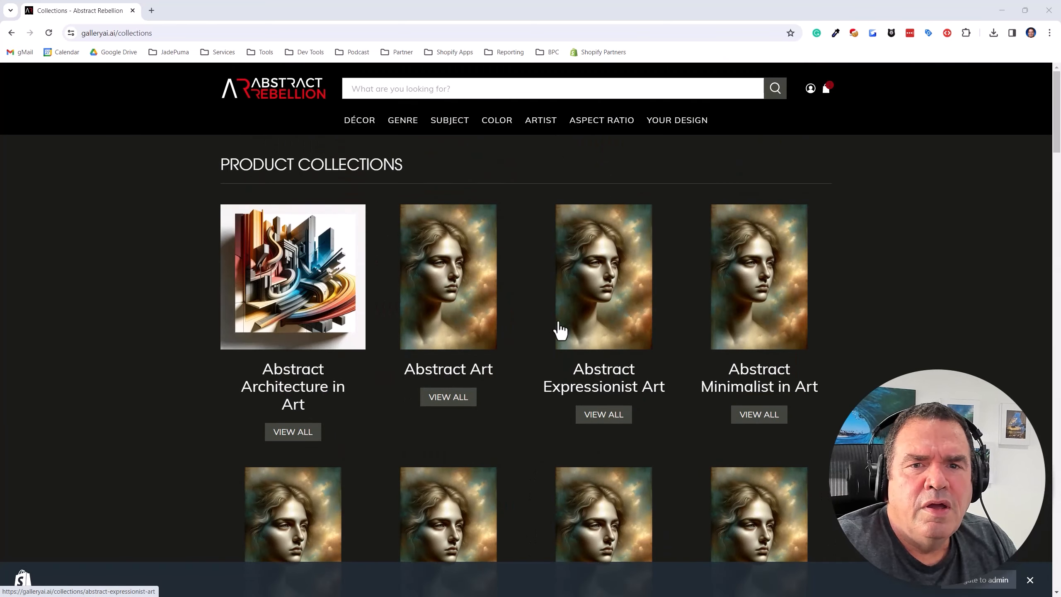
pyautogui.click(336, 125)
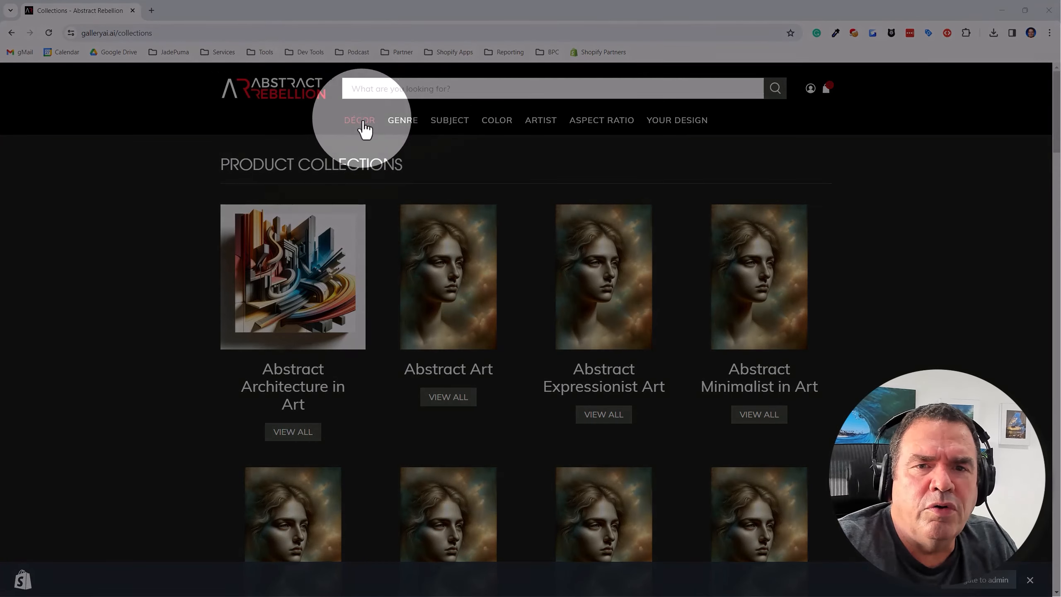
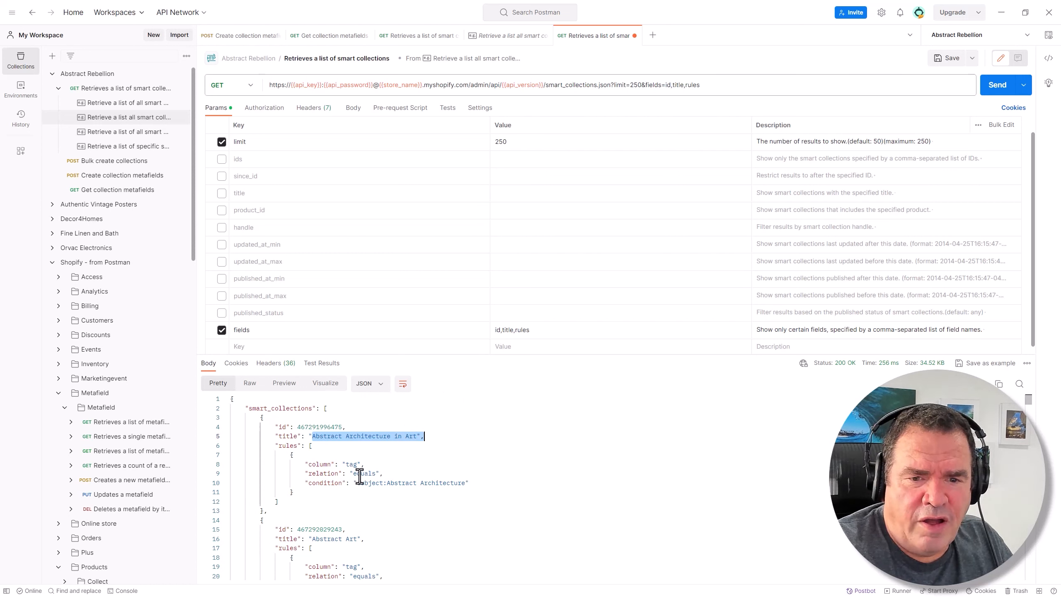
# Step: Copy the smart collections JSON response and convert it to CSV with the jsonformatter.org JSON to CSV converter
pyautogui.click(999, 384)
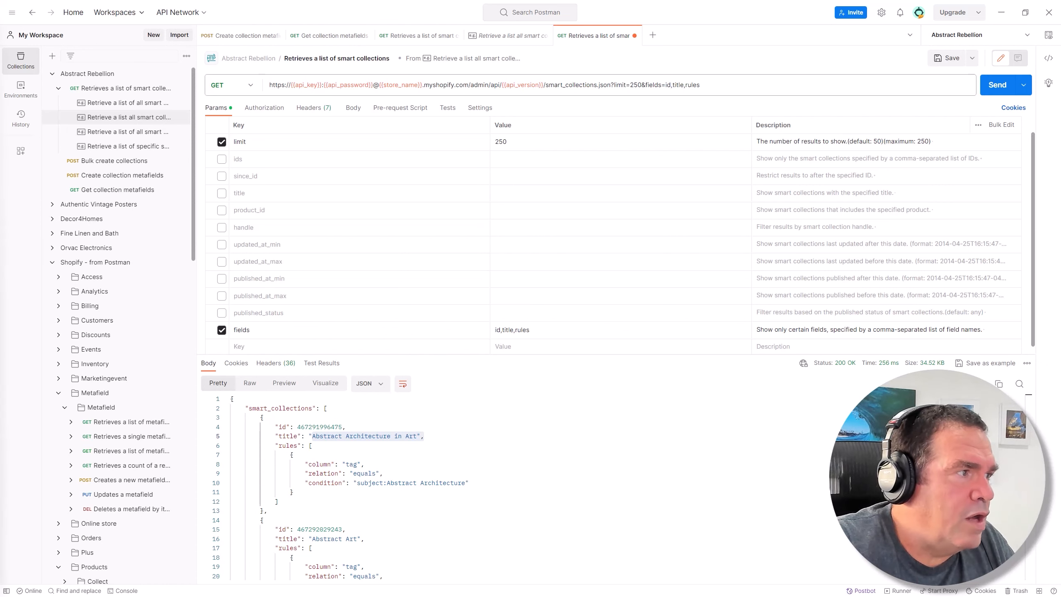
pyautogui.moveTo(0, 268); pyautogui.dragTo(499, 62)
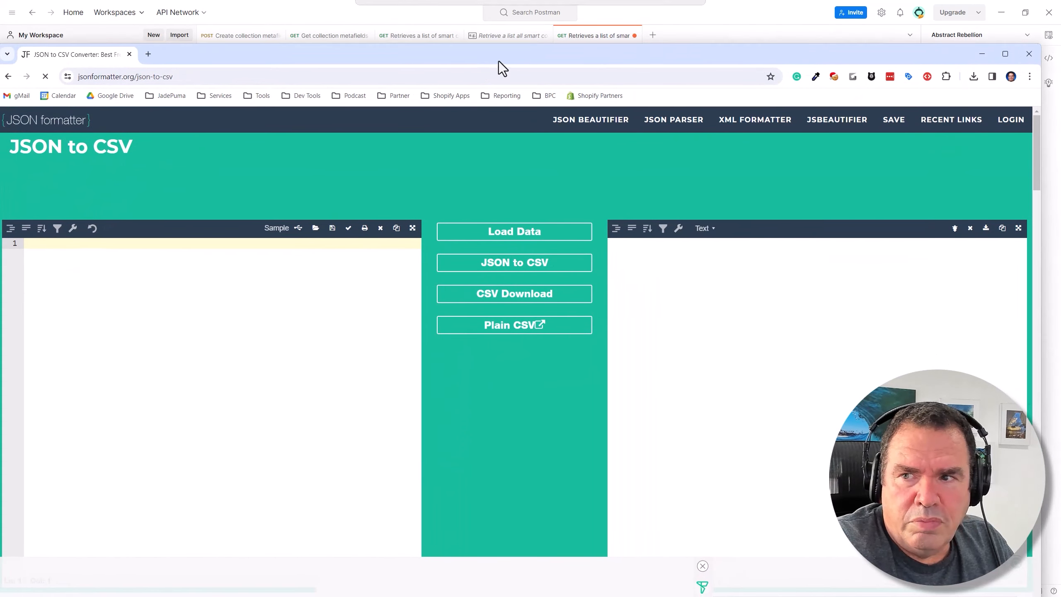
pyautogui.click(1007, 54)
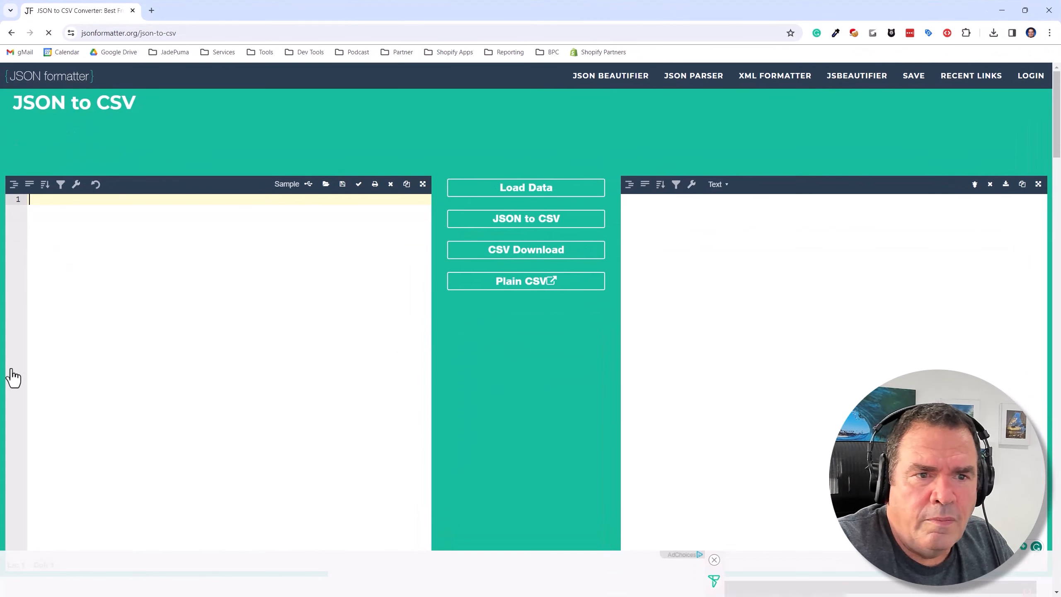
pyautogui.rightClick(81, 205)
pyautogui.click(111, 308)
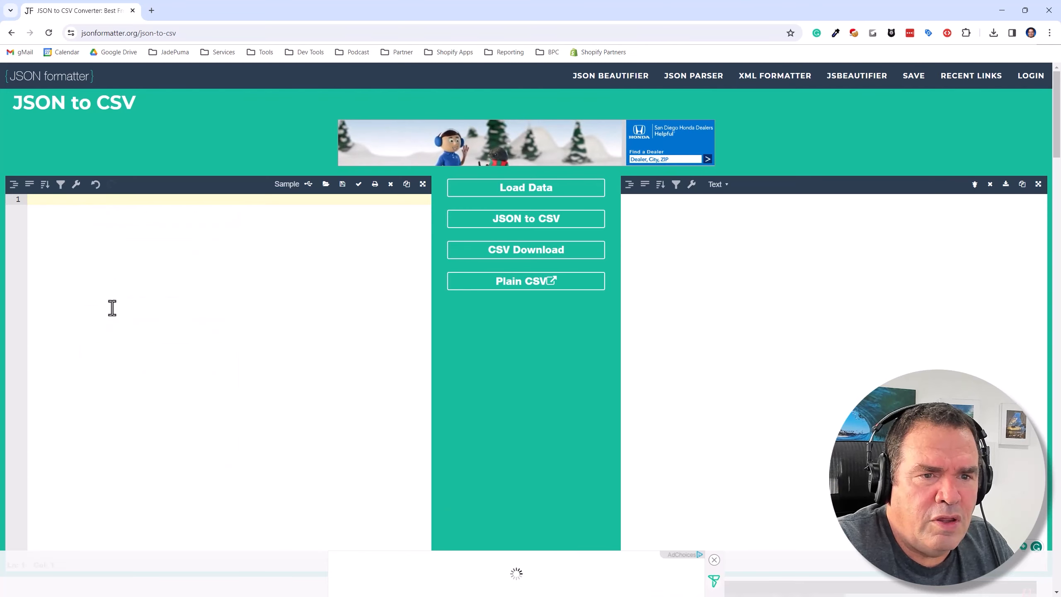
pyautogui.click(501, 232)
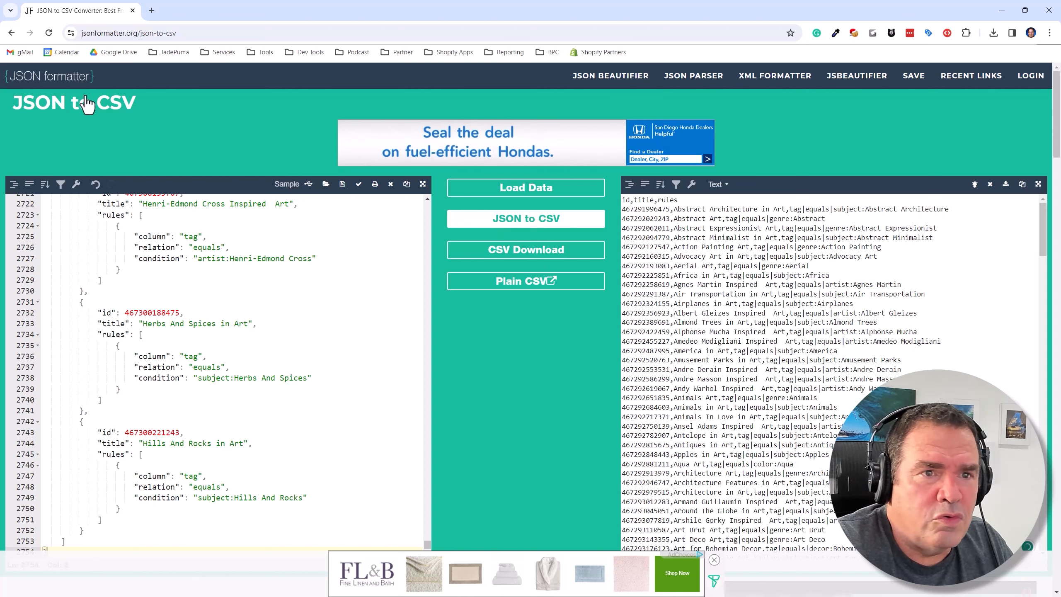
# Step: Copy the full CSV output and paste it into a blank Excel workbook starting at cell A1
pyautogui.moveTo(195, 35); pyautogui.dragTo(105, 34)
pyautogui.tripleClick(112, 30)
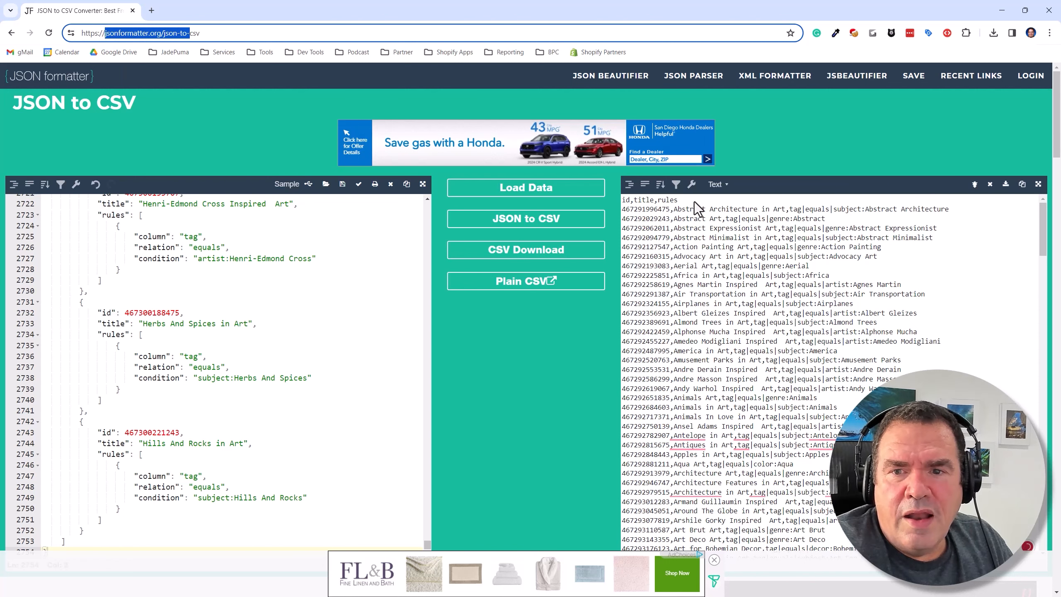
pyautogui.moveTo(634, 200); pyautogui.dragTo(805, 523)
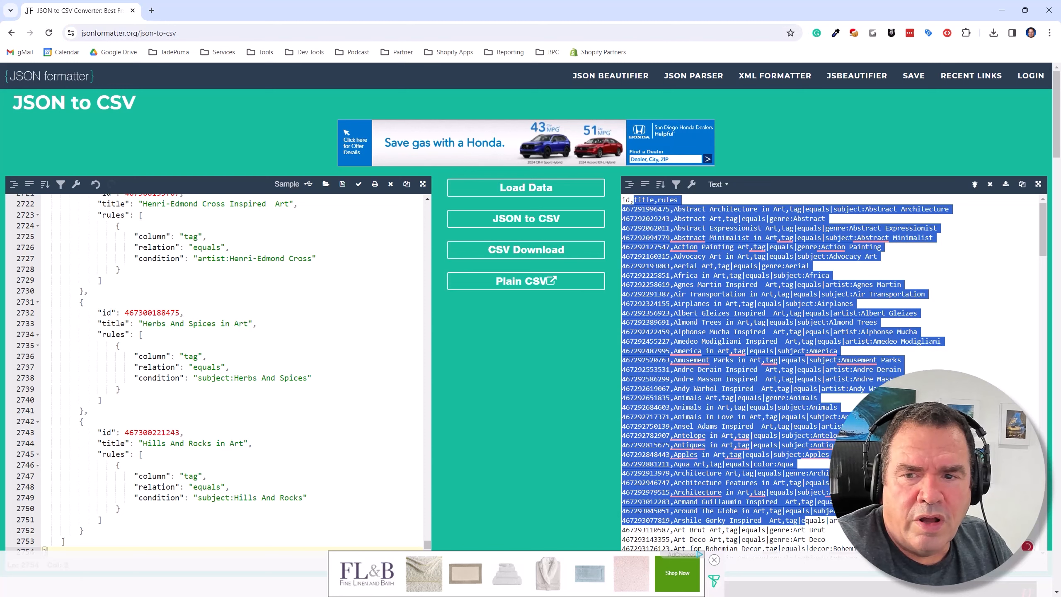
pyautogui.click(1023, 185)
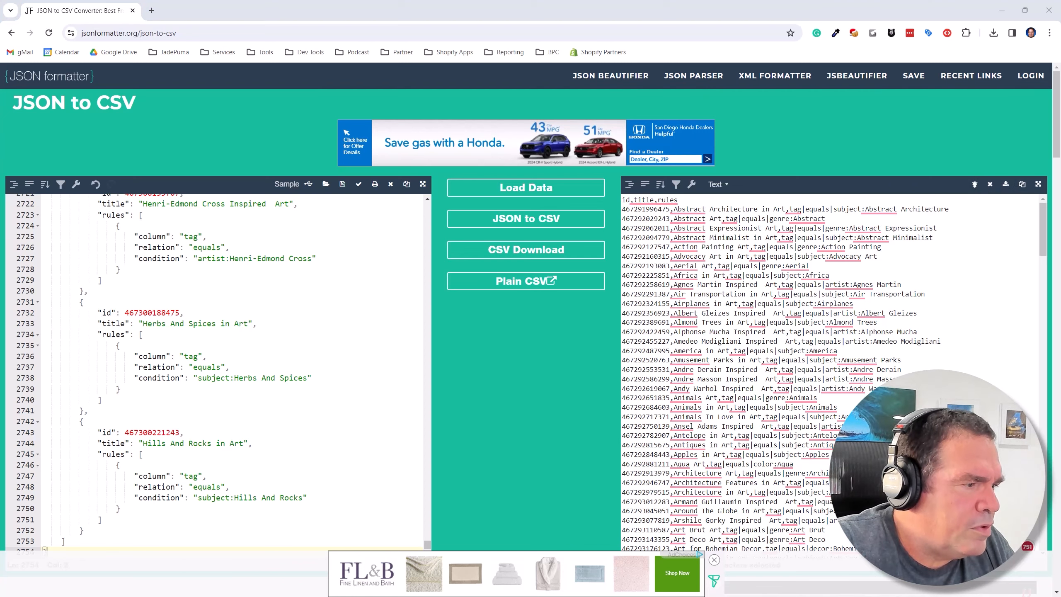
pyautogui.hotkey('alt', 'Tab')
pyautogui.rightClick(229, 214)
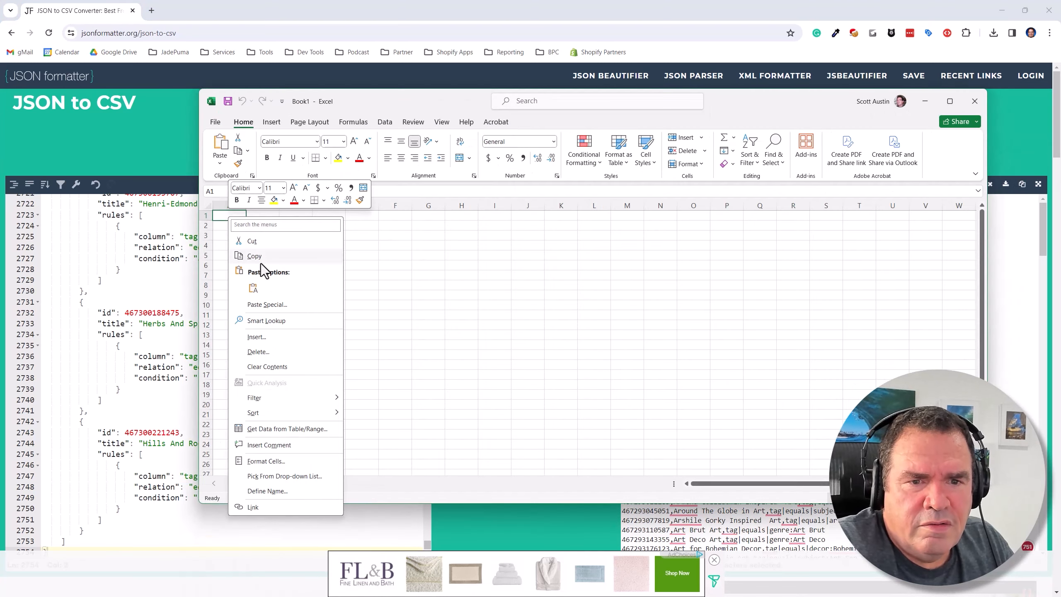
pyautogui.click(253, 288)
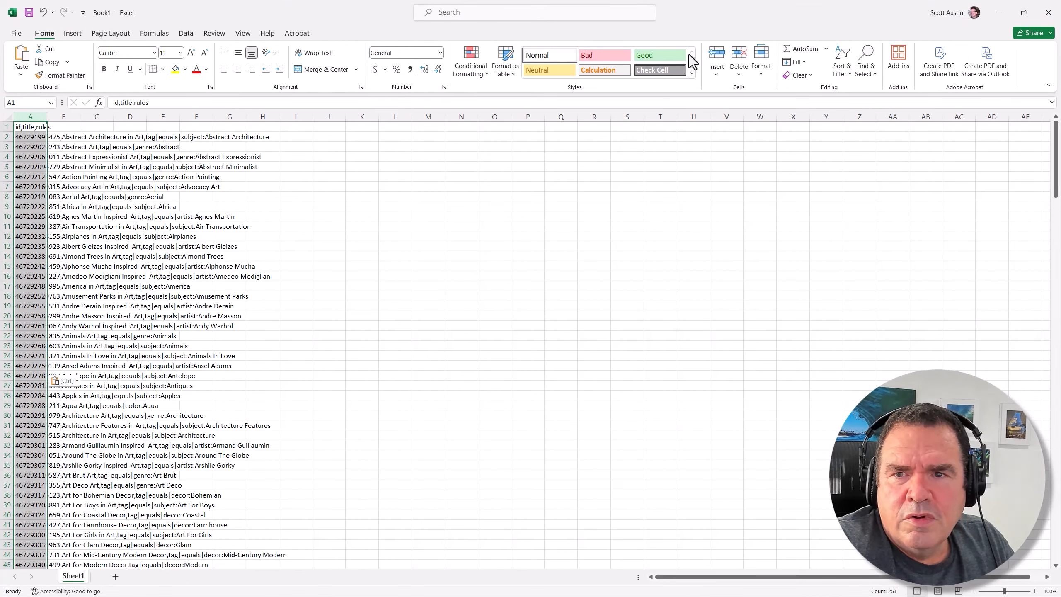
# Step: Split the pasted data in column A into separate id, title and rules columns with Text to Columns, using comma as the delimiter
pyautogui.click(186, 34)
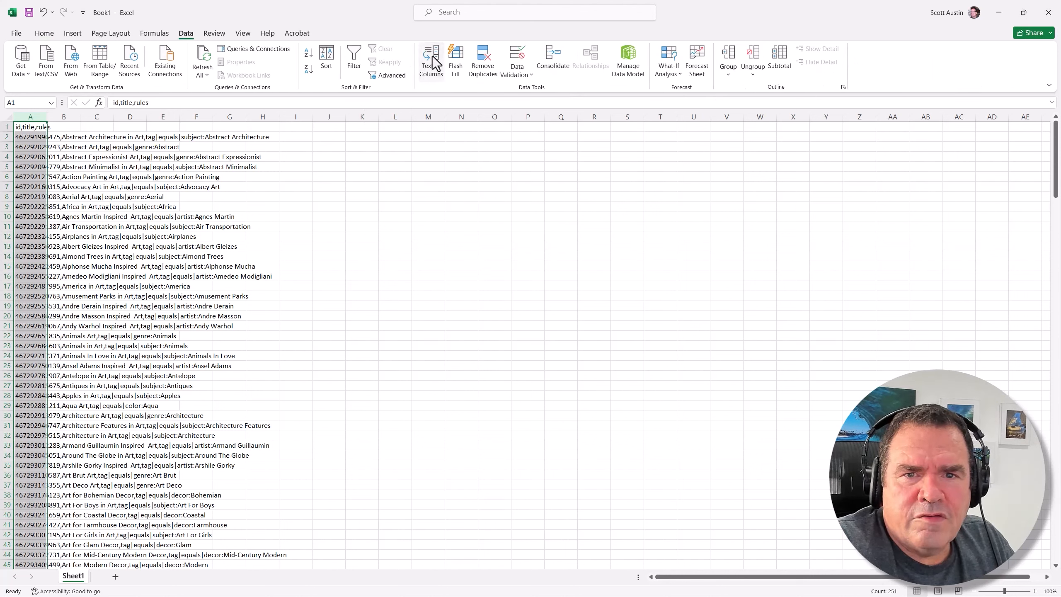
pyautogui.click(433, 61)
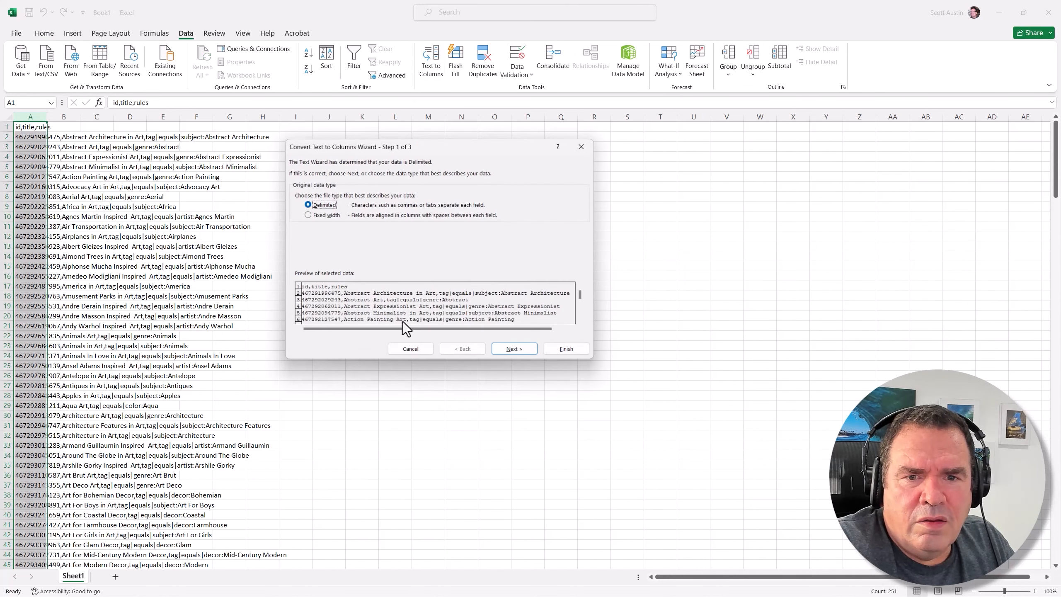
pyautogui.click(497, 351)
pyautogui.click(297, 206)
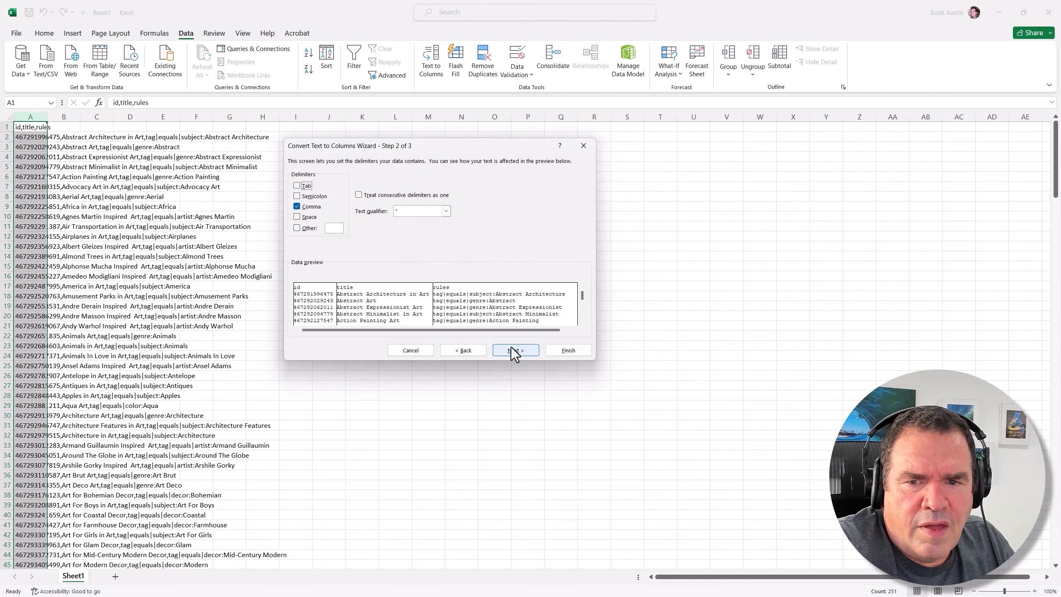
pyautogui.click(567, 350)
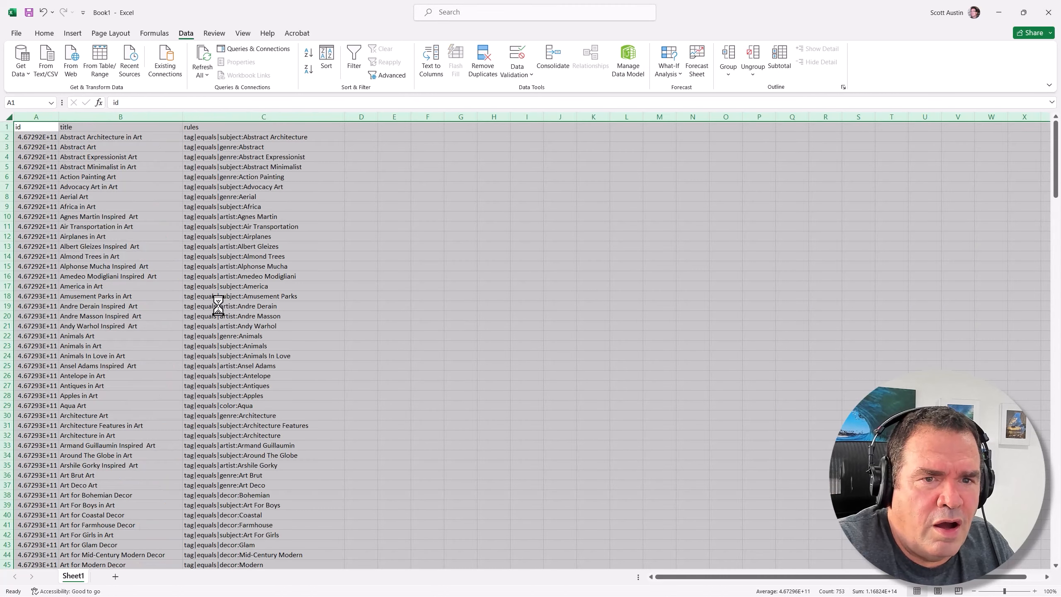
# Step: Split the rules in column C into separate columns with Text to Columns, using only the custom delimiter |
pyautogui.click(264, 117)
pyautogui.click(431, 61)
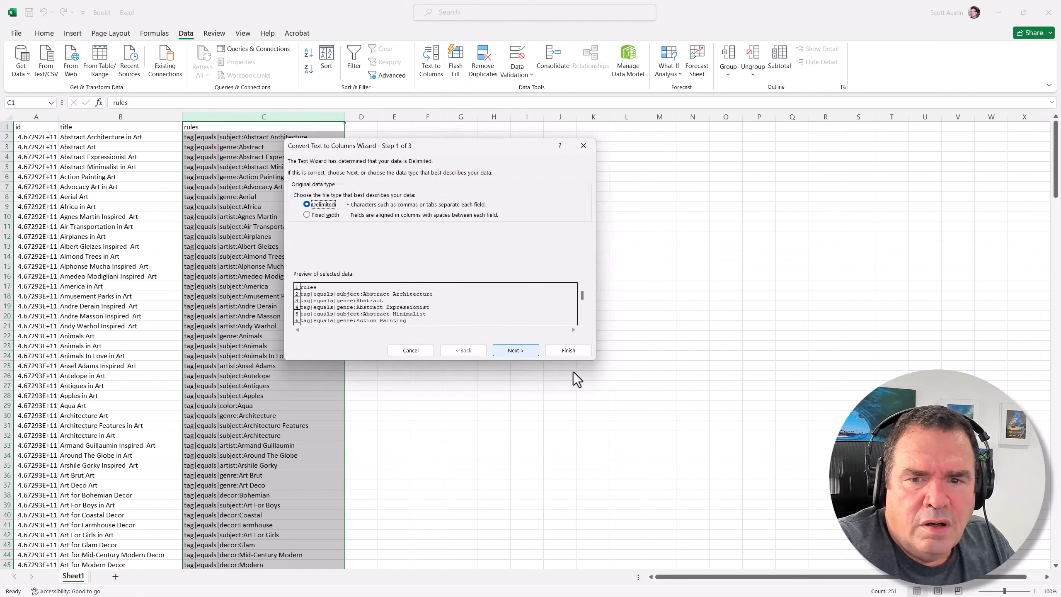
pyautogui.click(516, 351)
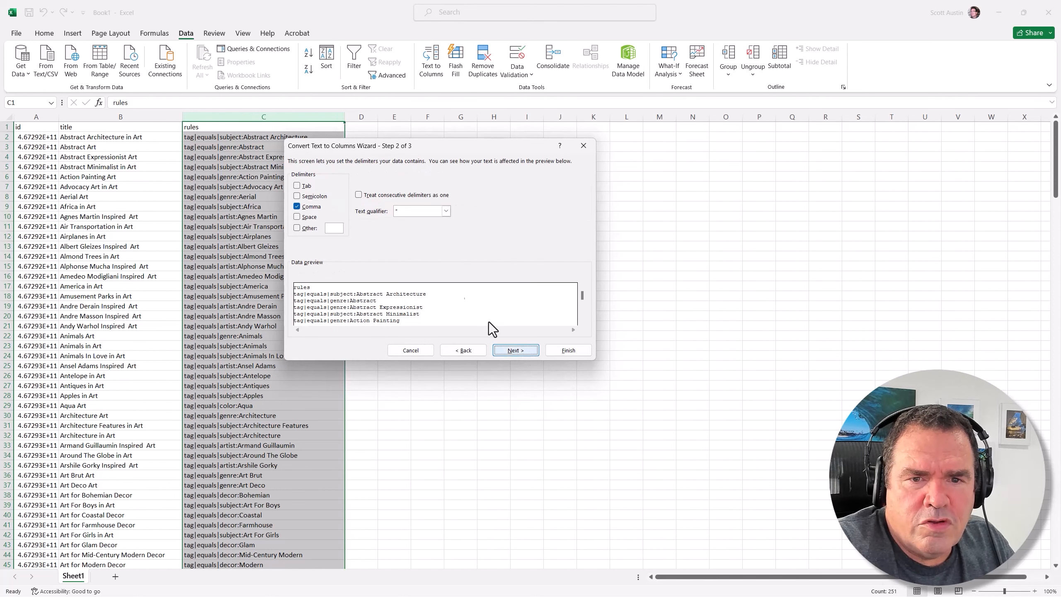
pyautogui.click(297, 207)
pyautogui.click(297, 228)
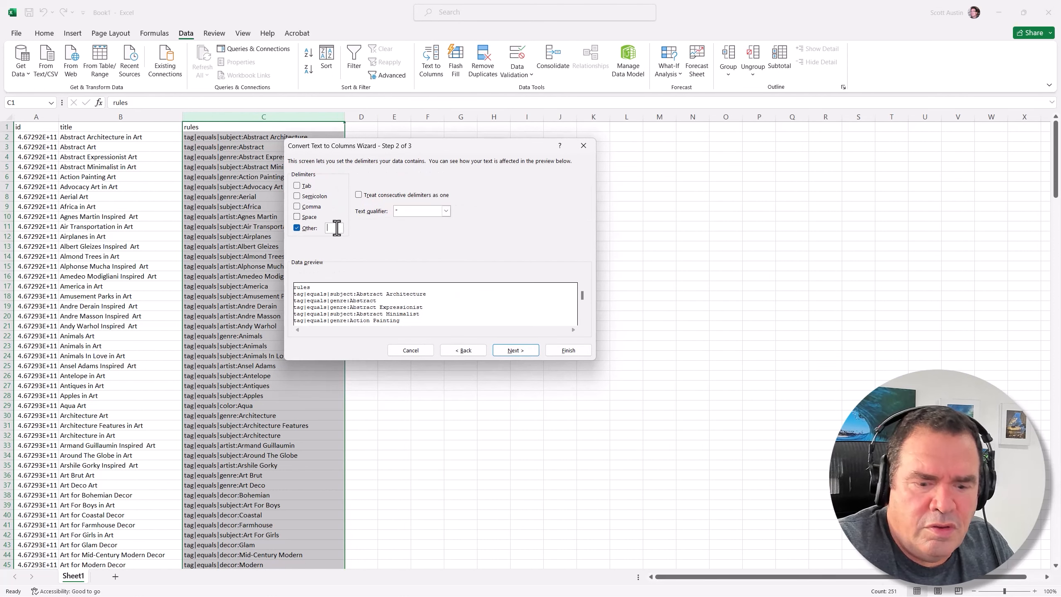
pyautogui.click(334, 228)
pyautogui.write('|')
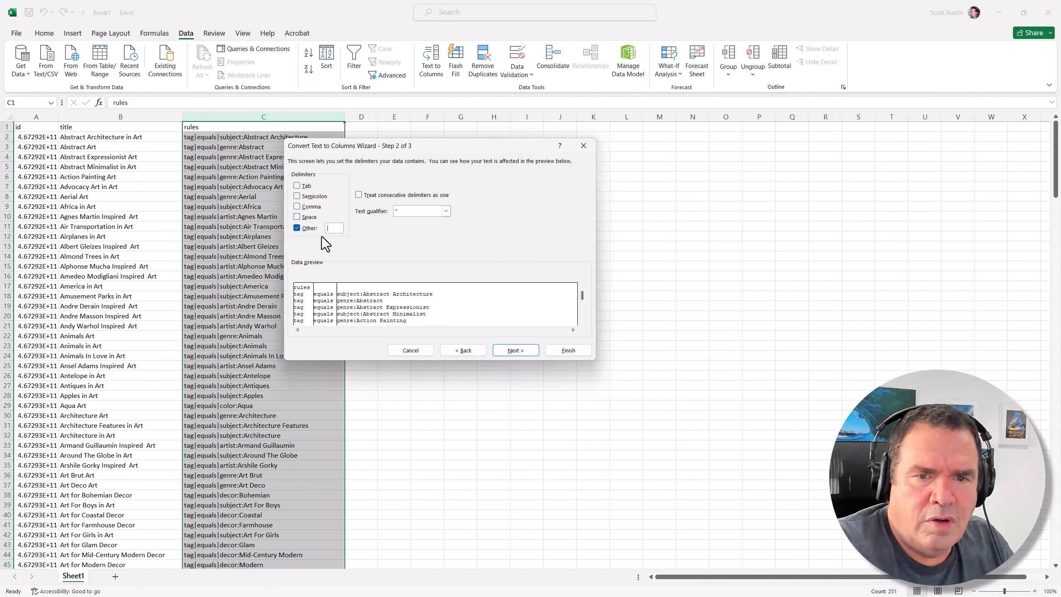
pyautogui.click(563, 351)
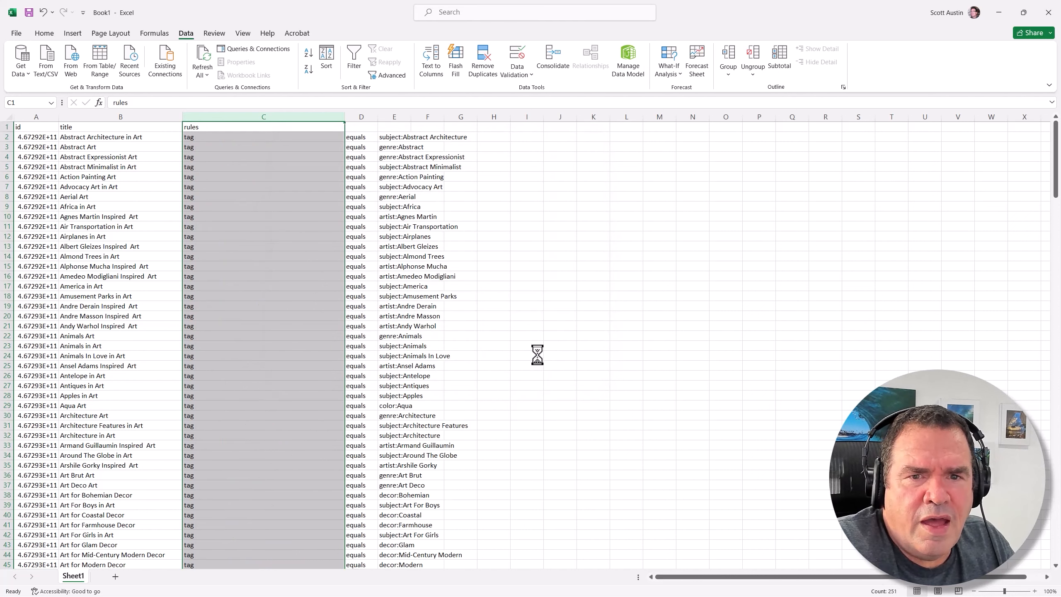
# Step: Split the tag values in column E with Text to Columns, using a colon as the custom delimiter
pyautogui.click(391, 117)
pyautogui.click(432, 60)
pyautogui.click(513, 351)
pyautogui.write(':')
pyautogui.click(562, 350)
# Step: Remove columns C and D, which hold the tag and equals parts of the rules, from the sheet
pyautogui.moveTo(362, 117); pyautogui.dragTo(267, 117)
pyautogui.press('Delete')
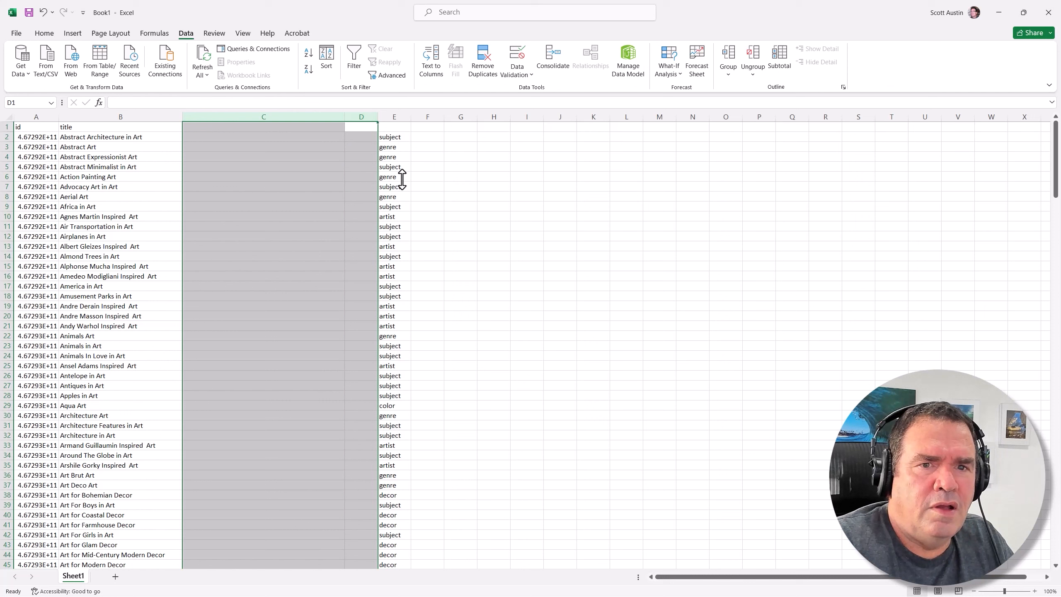
pyautogui.rightClick(258, 118)
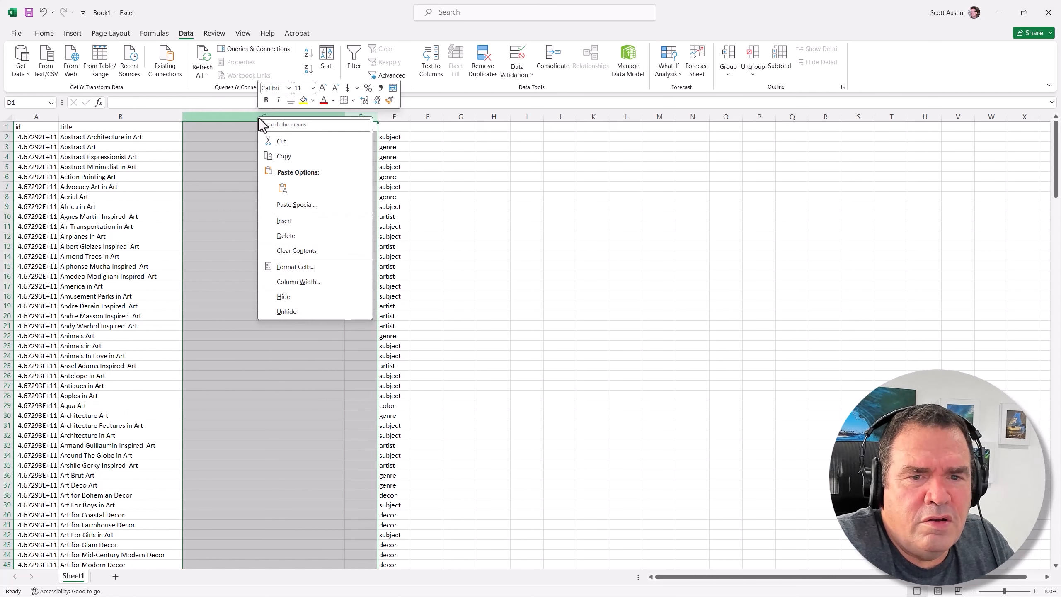
pyautogui.click(285, 236)
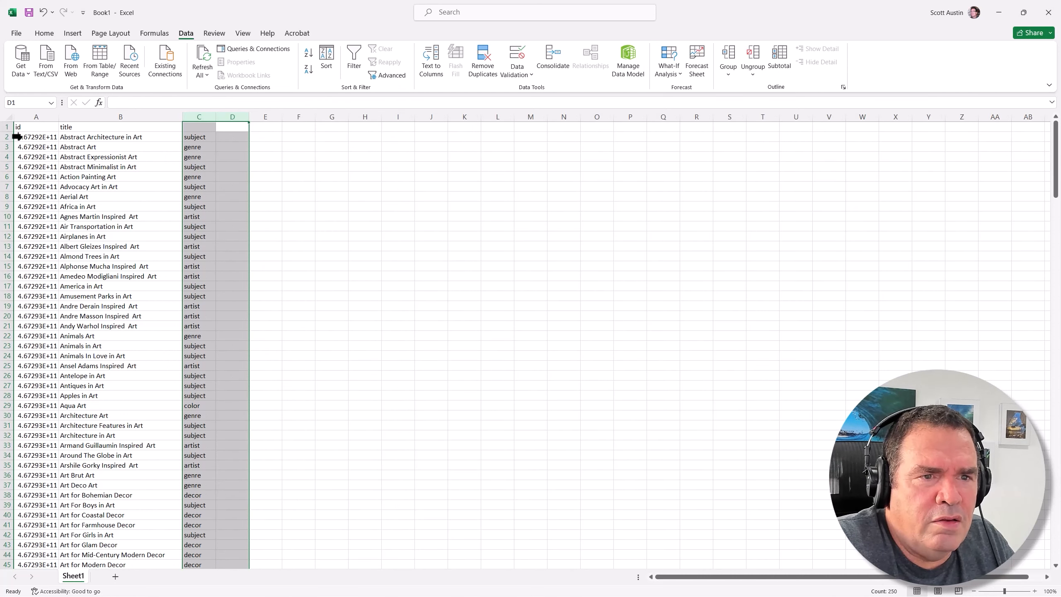
# Step: Format the id column A as Number with no decimal places
pyautogui.click(26, 118)
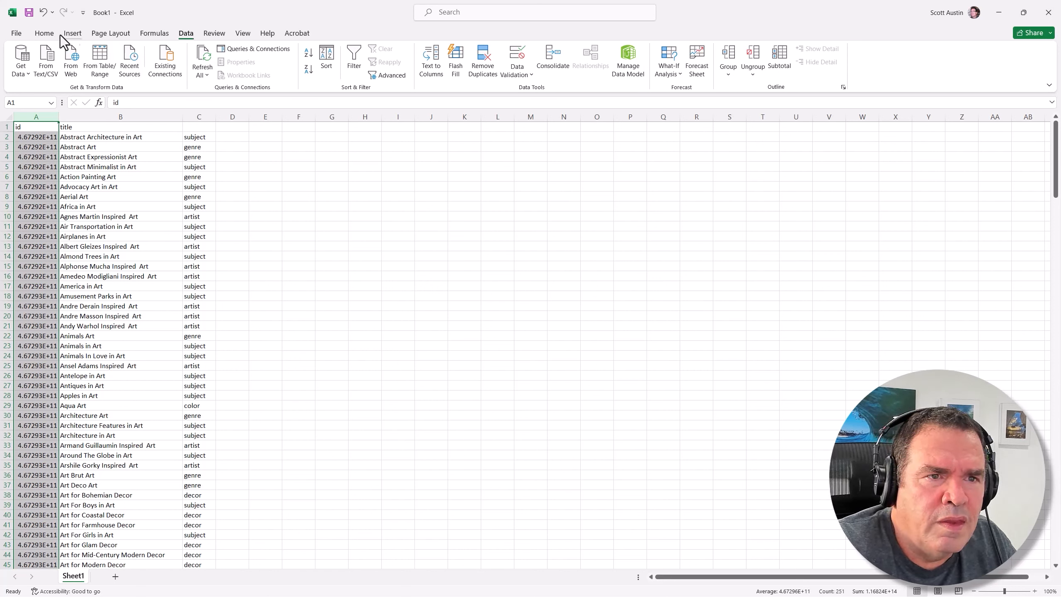
pyautogui.click(47, 35)
pyautogui.click(401, 52)
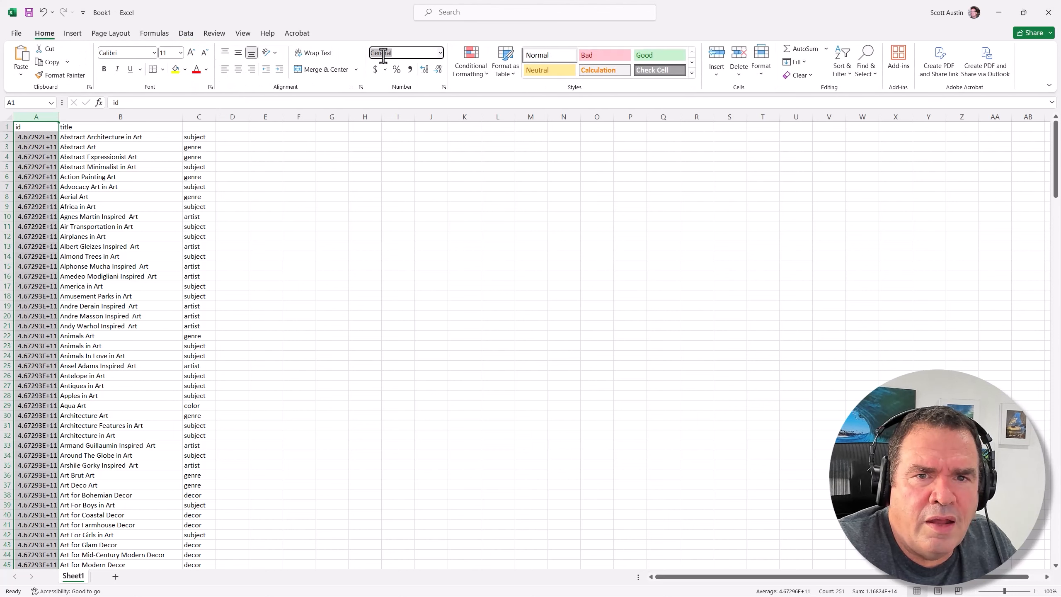
pyautogui.click(440, 52)
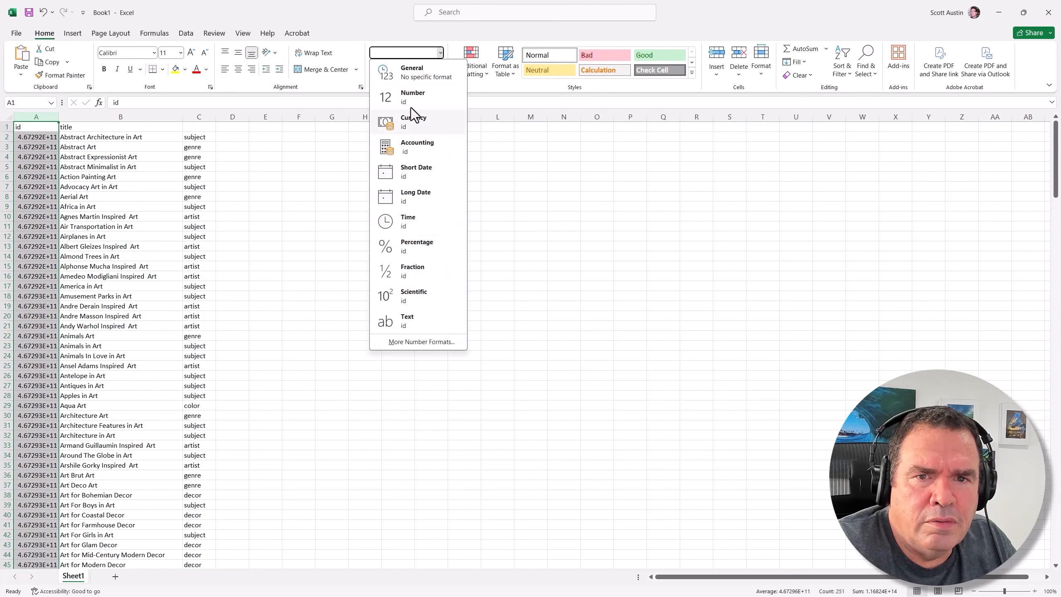
pyautogui.click(414, 97)
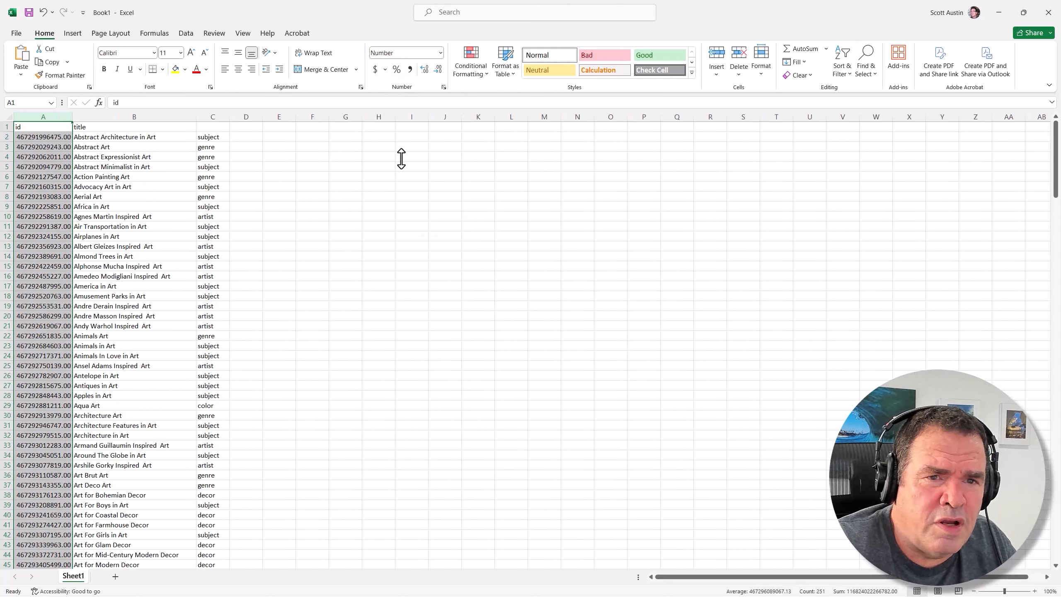
pyautogui.click(425, 69)
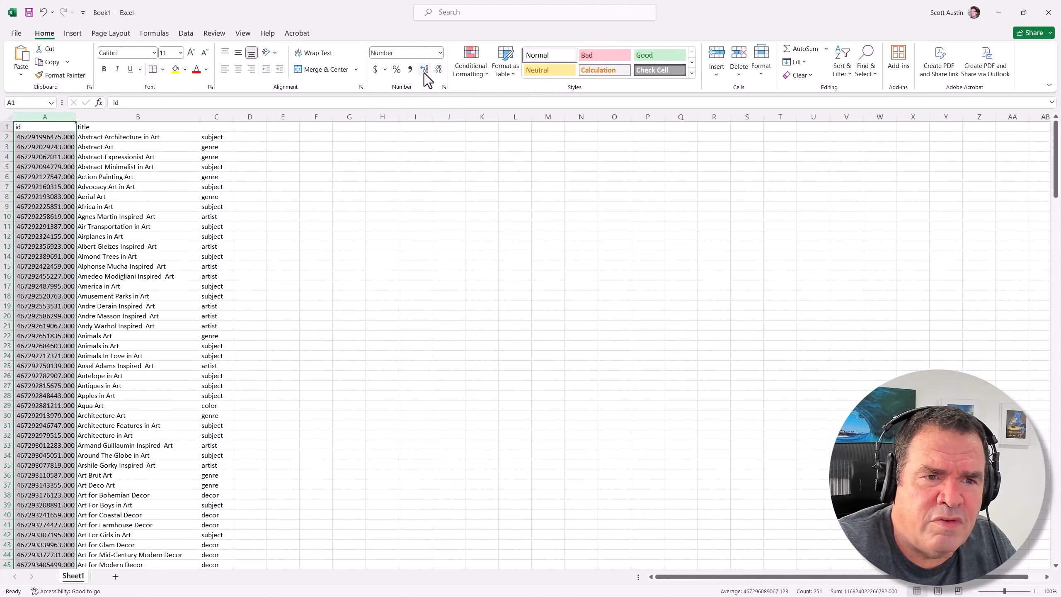
pyautogui.click(438, 69)
pyautogui.click(437, 69)
pyautogui.click(437, 69)
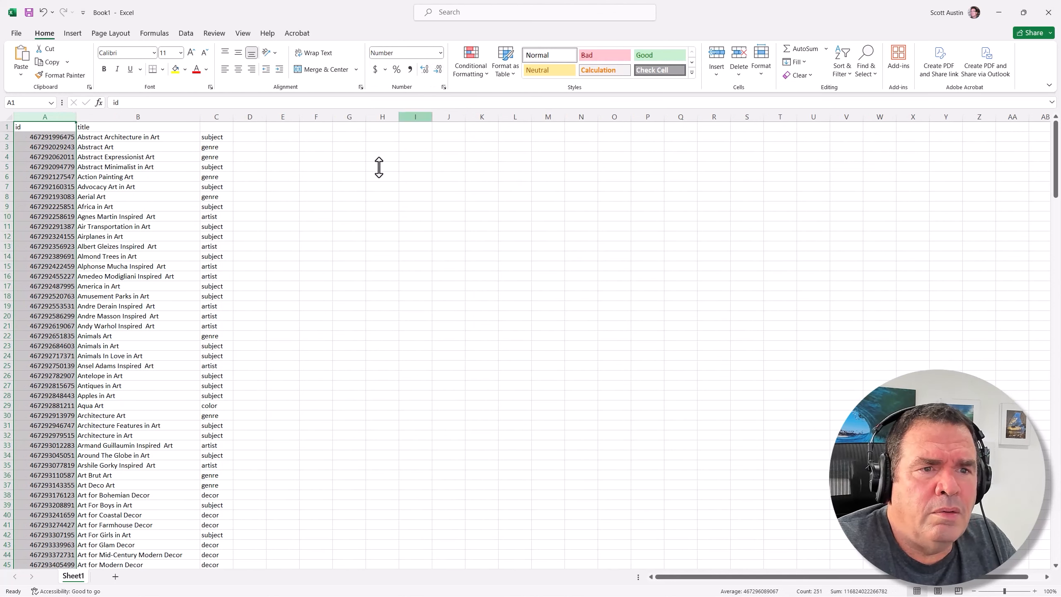
pyautogui.click(318, 266)
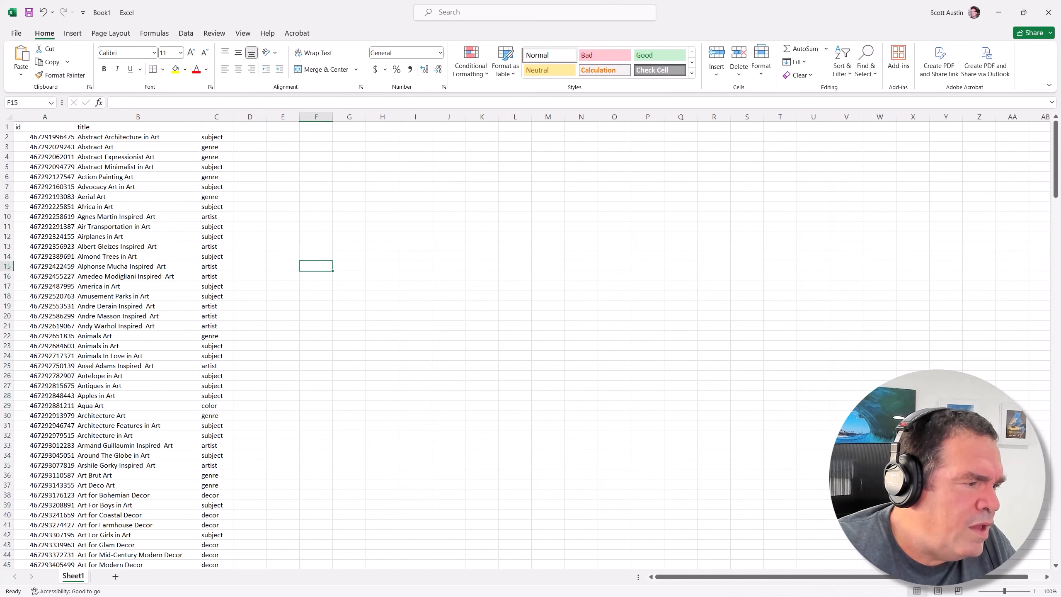
# Step: Switch to the Collection-Metafield-API-28Dec23.csv workbook and review its namespace, key and type columns
pyautogui.hotkey('alt', 'Tab')
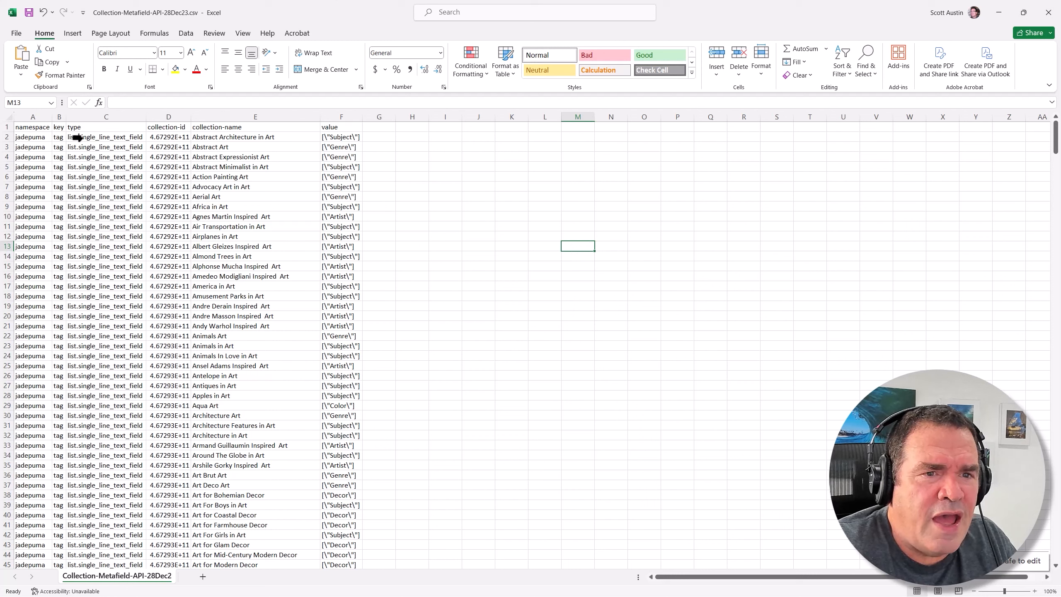
pyautogui.moveTo(82, 117); pyautogui.dragTo(33, 117)
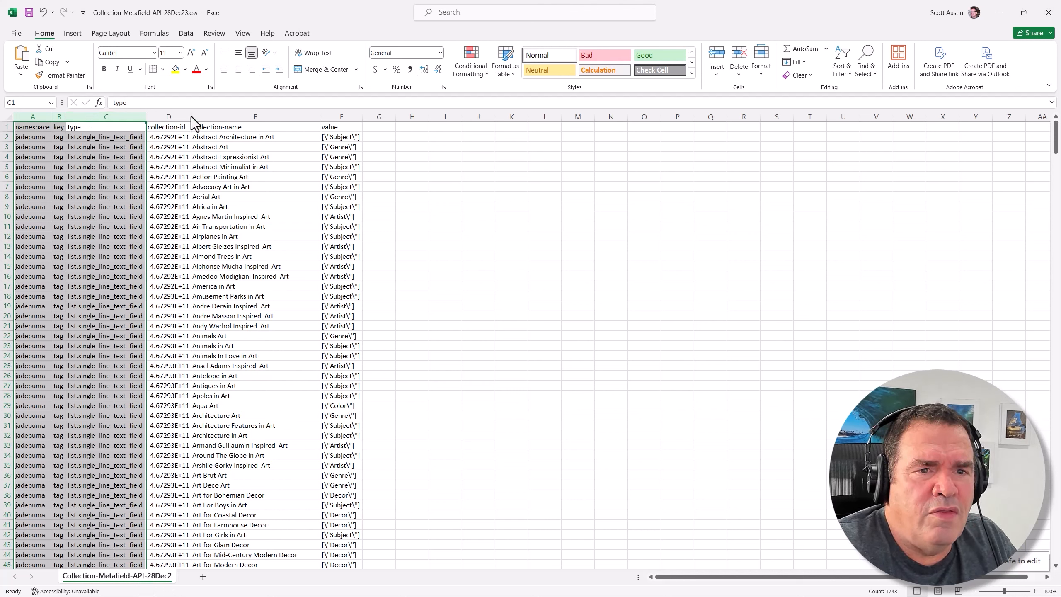
pyautogui.click(181, 127)
# Step: Format the collection-id column D as Number with no decimal places
pyautogui.click(175, 116)
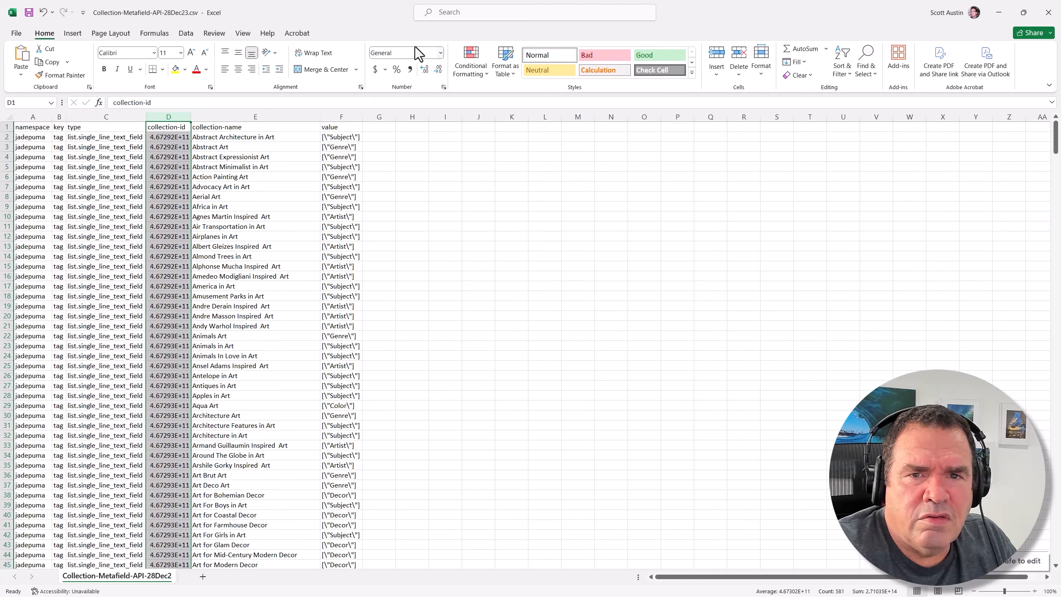
pyautogui.click(440, 52)
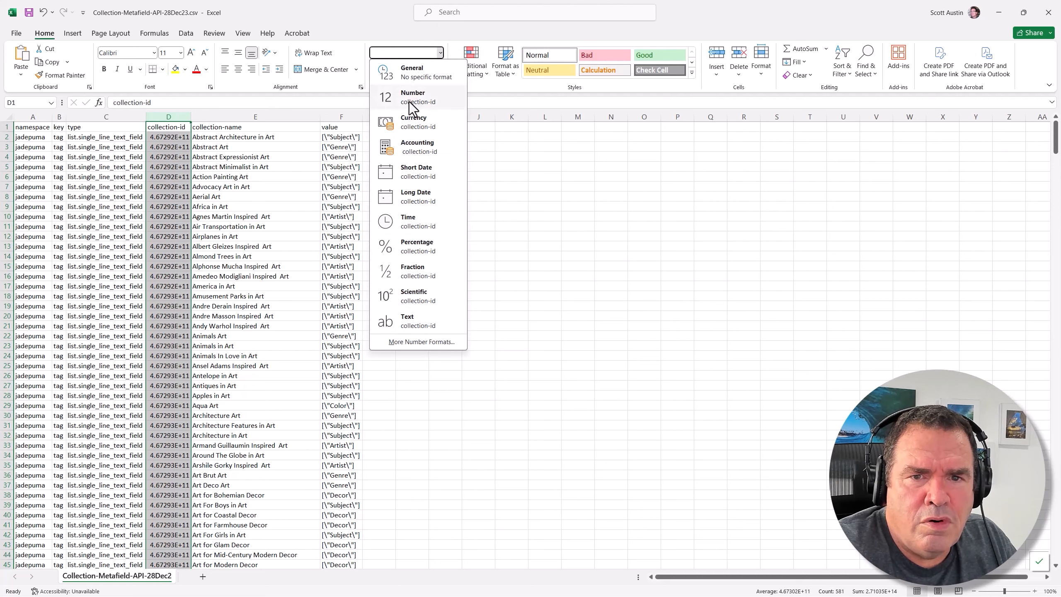
pyautogui.click(410, 101)
pyautogui.click(438, 68)
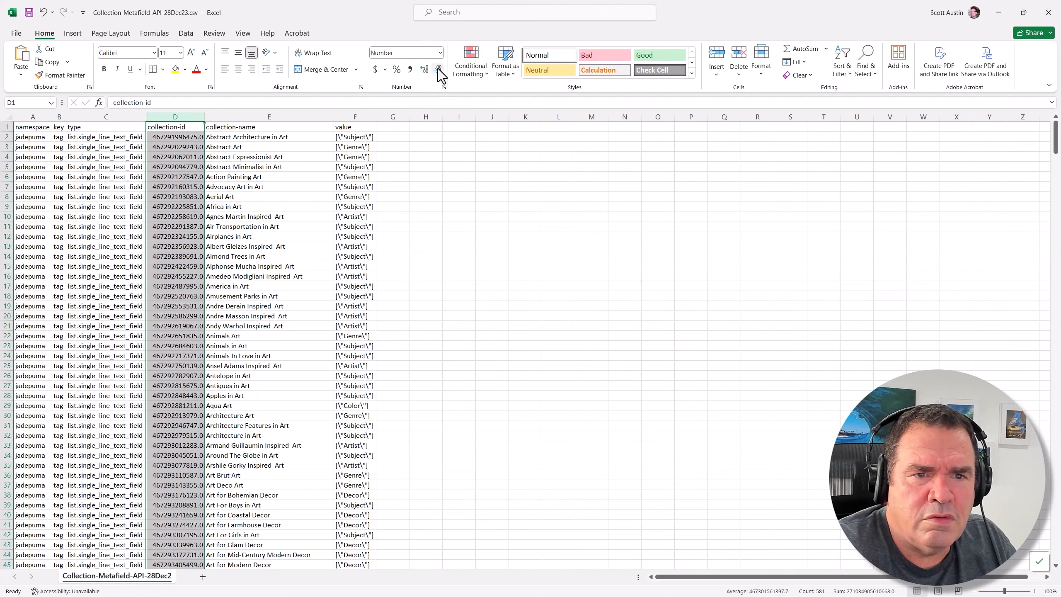
pyautogui.click(438, 68)
pyautogui.click(459, 197)
# Step: Review the collection-name and value columns and enter the sample text subject in cell G2
pyautogui.click(225, 118)
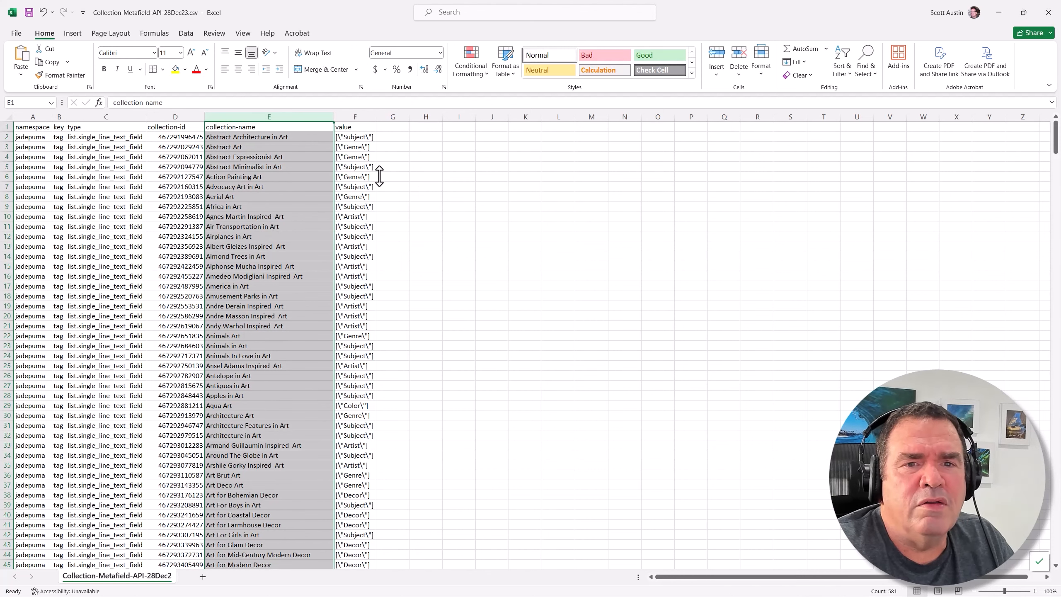
pyautogui.click(353, 116)
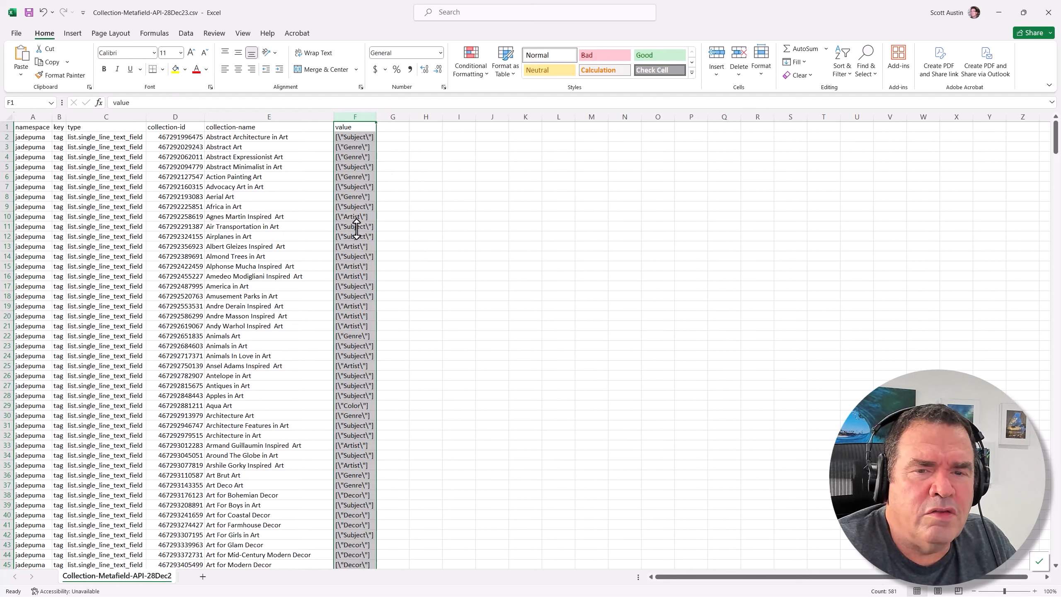
pyautogui.click(391, 138)
pyautogui.write('subject')
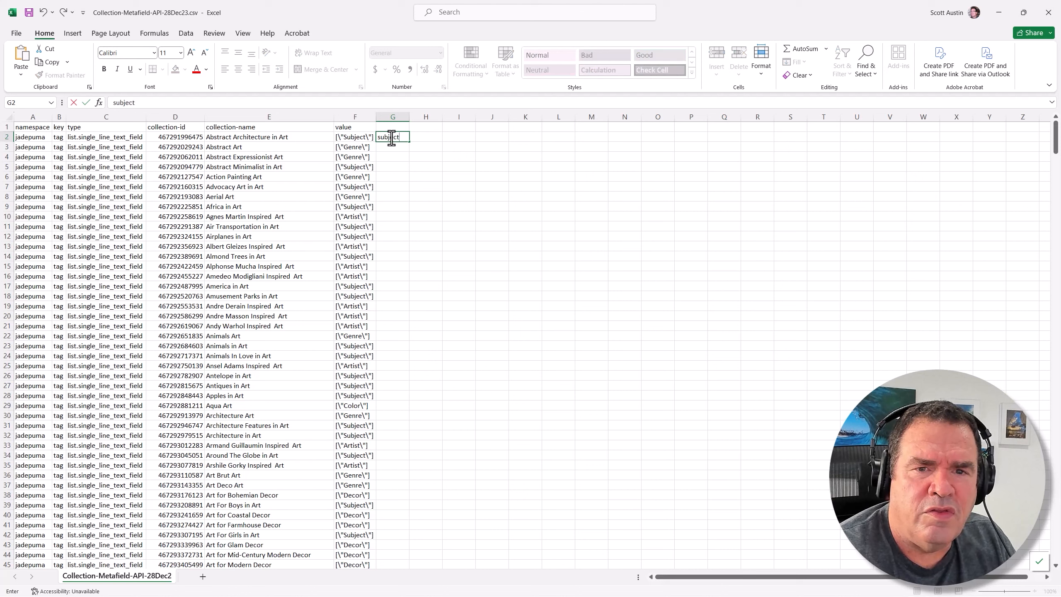
pyautogui.press('Return')
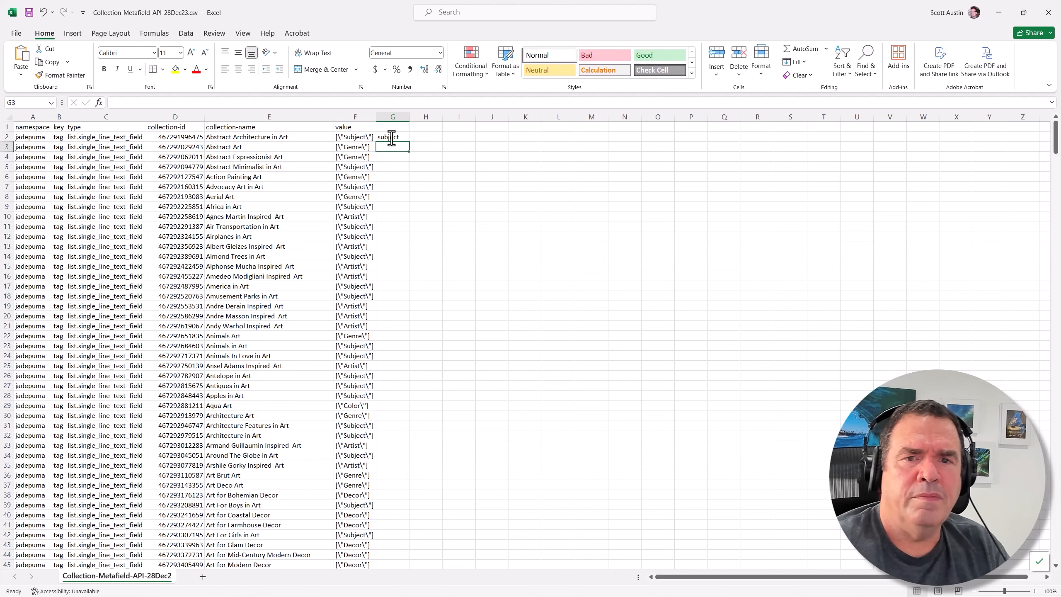
# Step: Enter a PROPER formula in cell H2 that converts the text in G2 to proper case
pyautogui.click(425, 136)
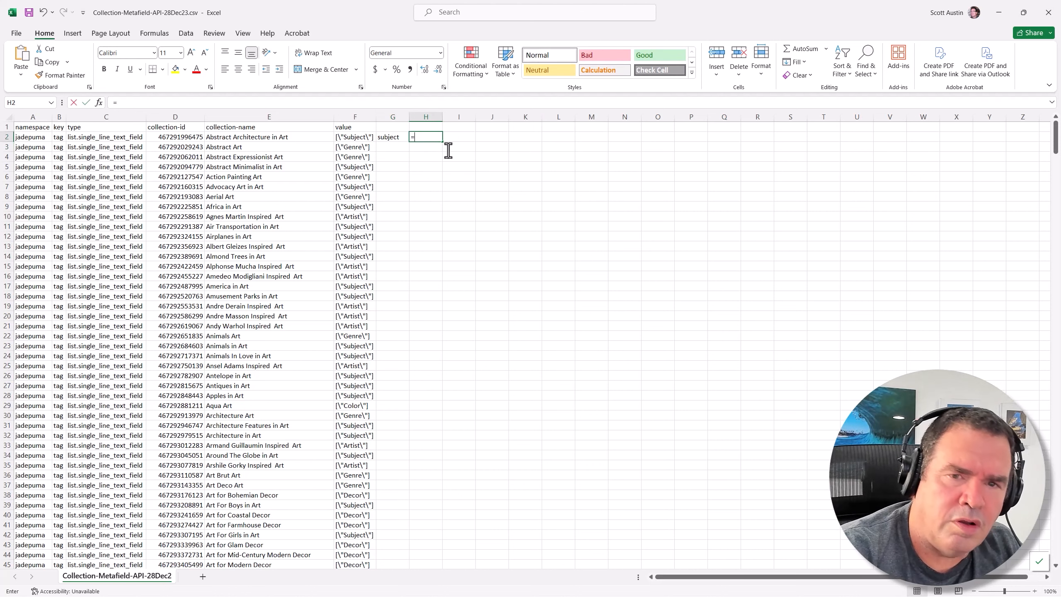
pyautogui.write('=pro')
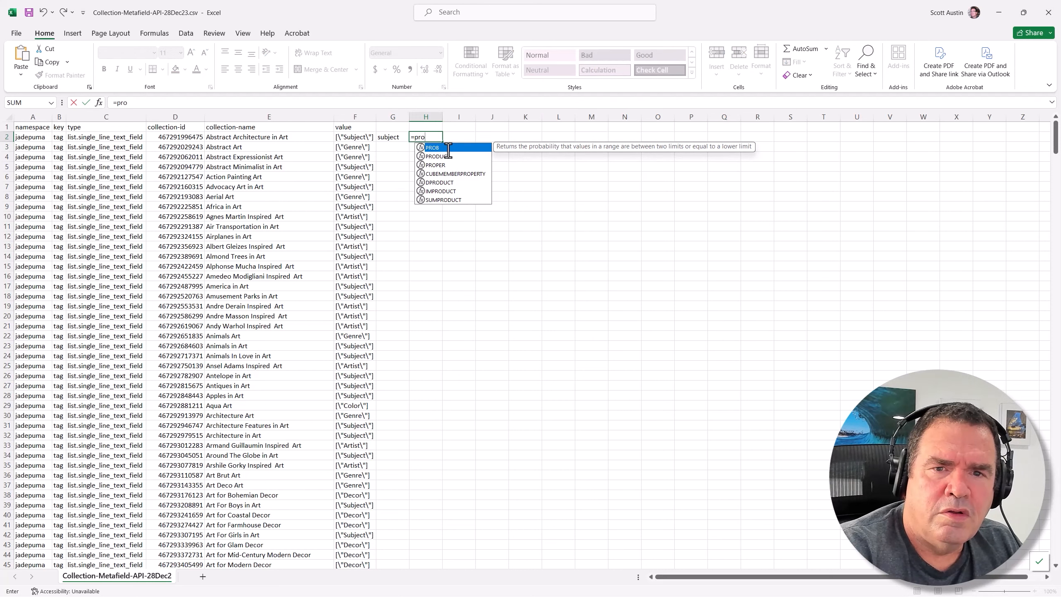
pyautogui.write('per')
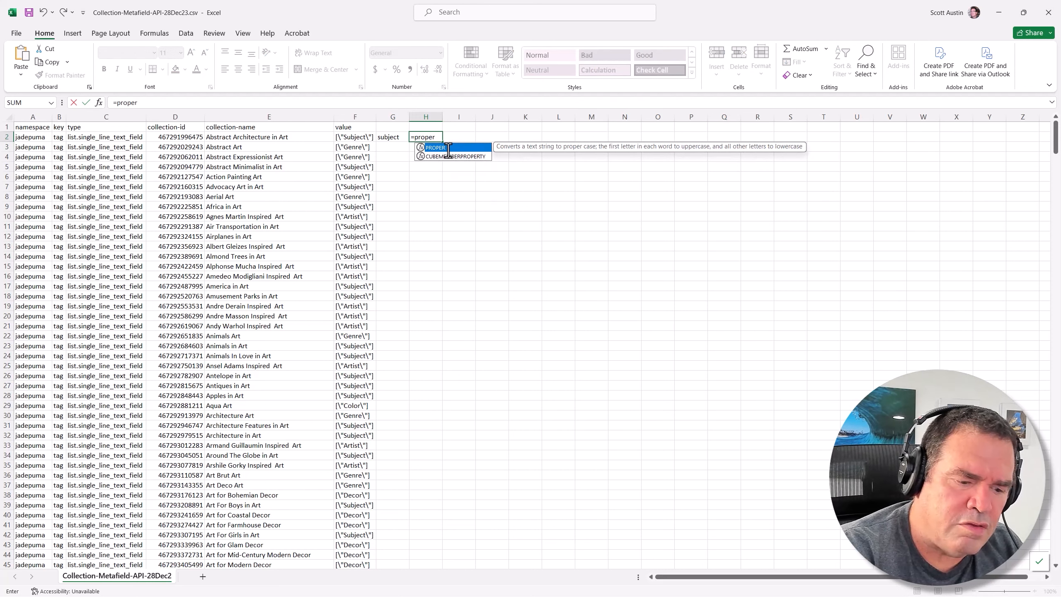
pyautogui.write('(')
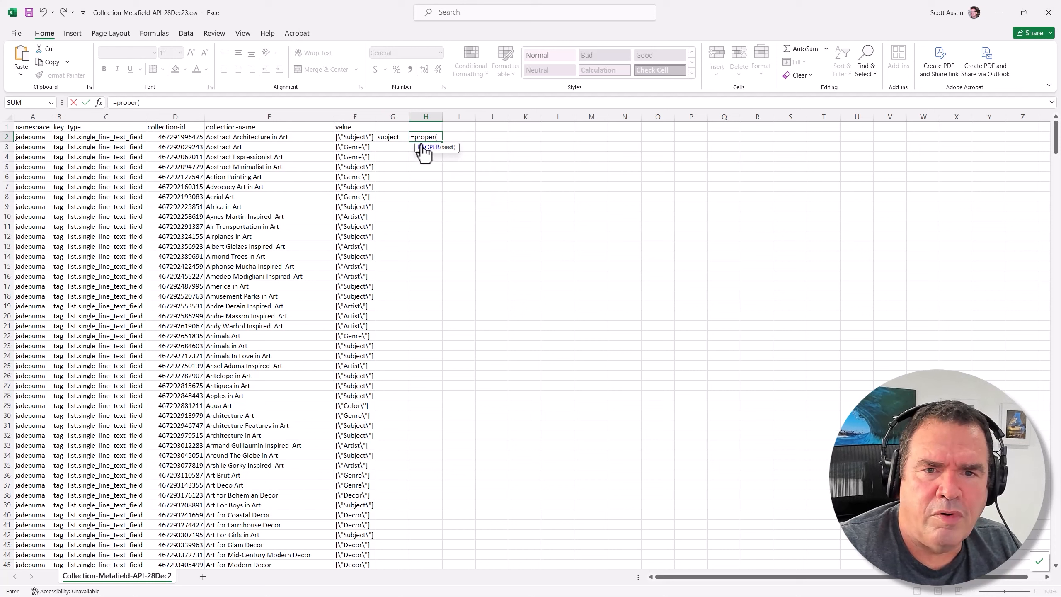
pyautogui.click(393, 139)
pyautogui.press('Return')
# Step: Enter the opening characters [\" of the metafield value in cell I2
pyautogui.click(455, 137)
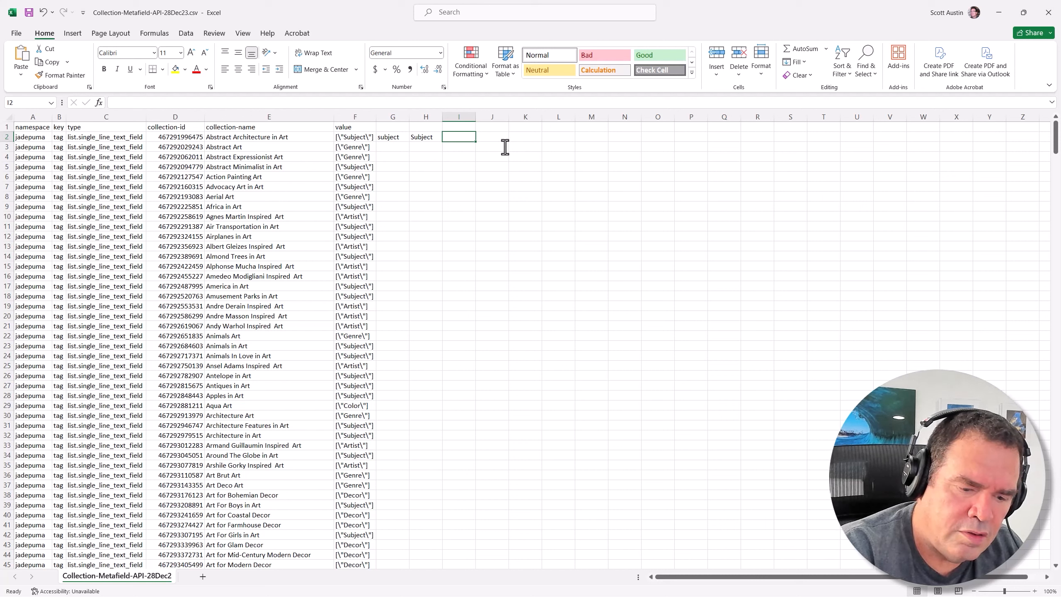
pyautogui.write('[\\"')
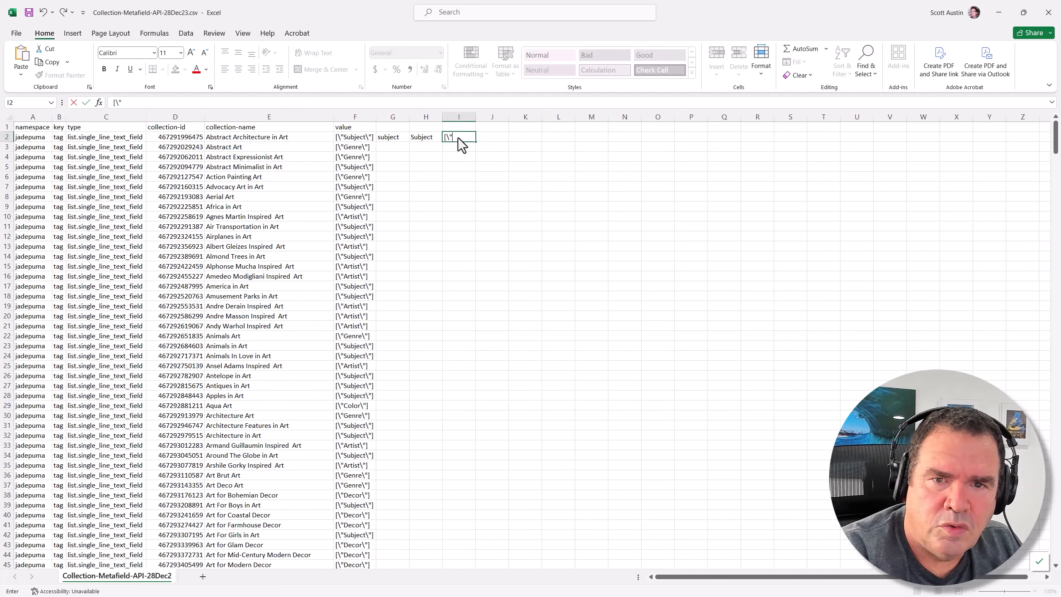
pyautogui.press('Tab')
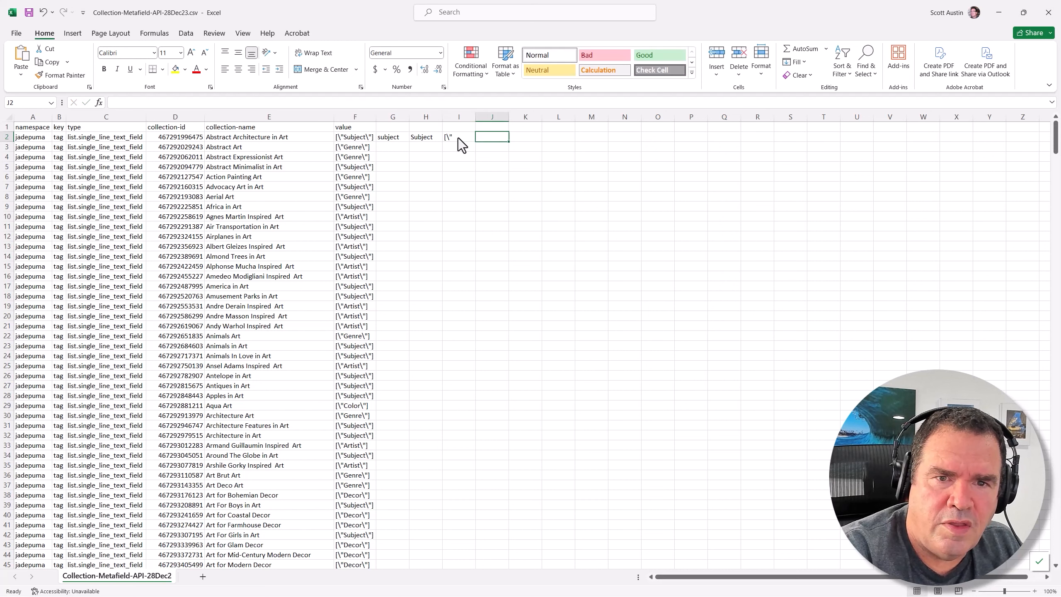
# Step: Enter the closing characters \"] of the metafield value in cell J2
pyautogui.write('\\')
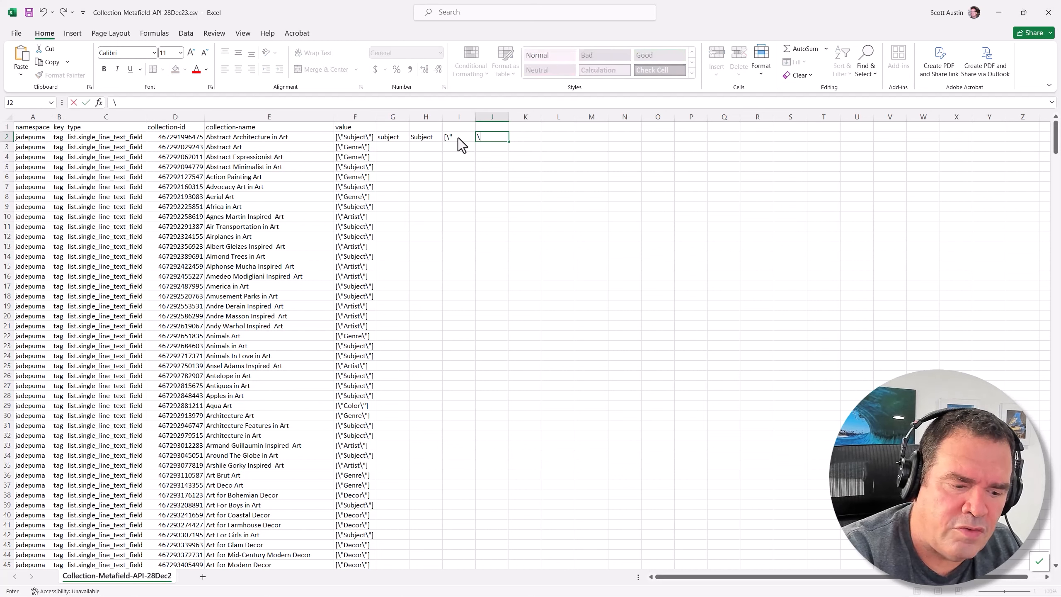
pyautogui.write('"')
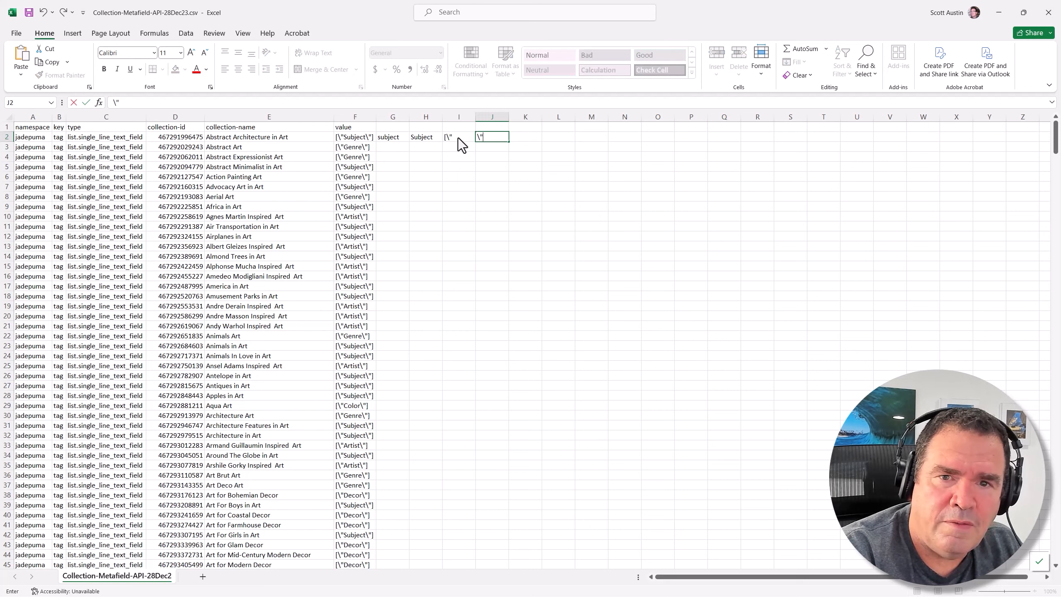
pyautogui.write(']')
pyautogui.press('Return')
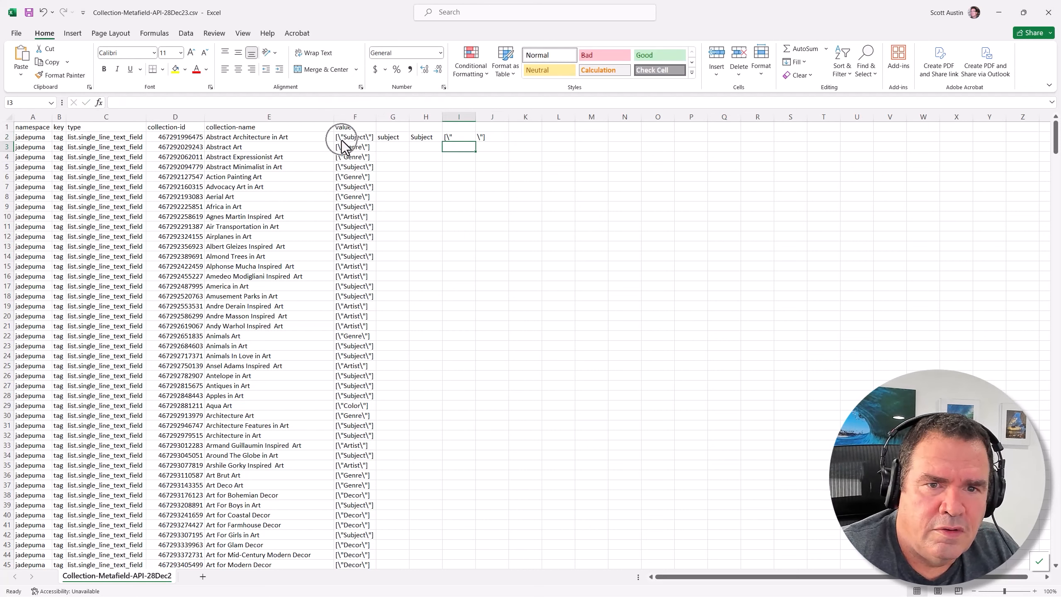
# Step: Enter a CONCAT formula in cell K2 that joins I2, H2 and J2 in that order
pyautogui.click(518, 138)
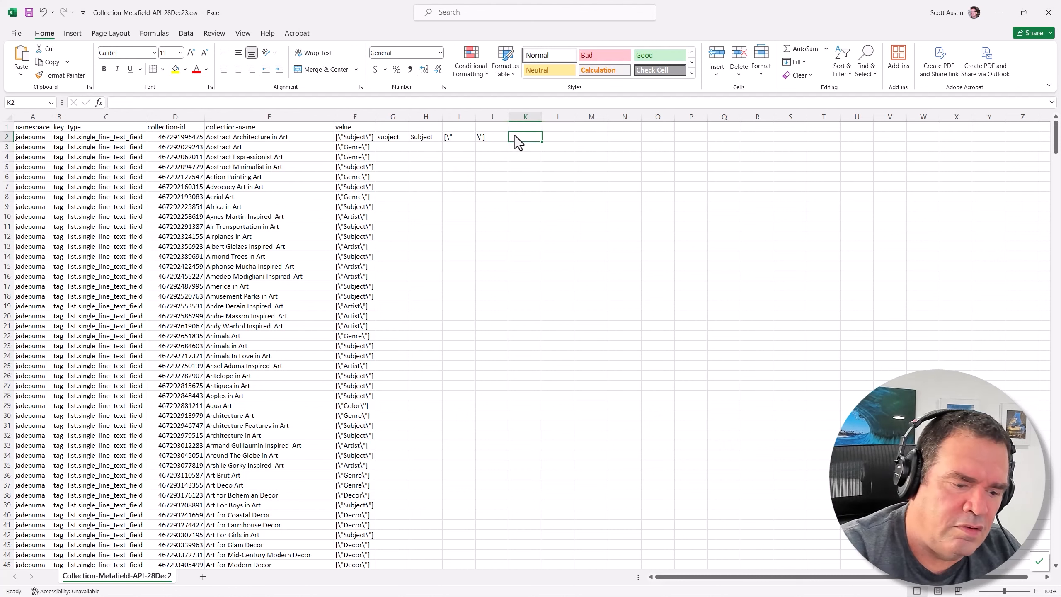
pyautogui.write('con')
pyautogui.press('BackSpace')
pyautogui.press('BackSpace')
pyautogui.press('BackSpace')
pyautogui.write('=concat(')
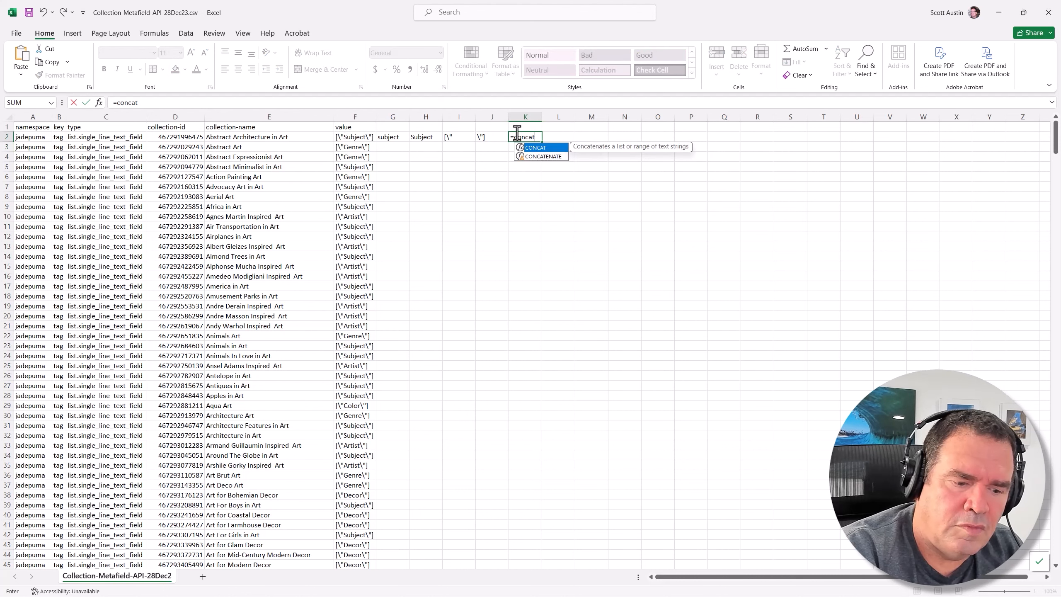
pyautogui.click(450, 138)
pyautogui.write(',')
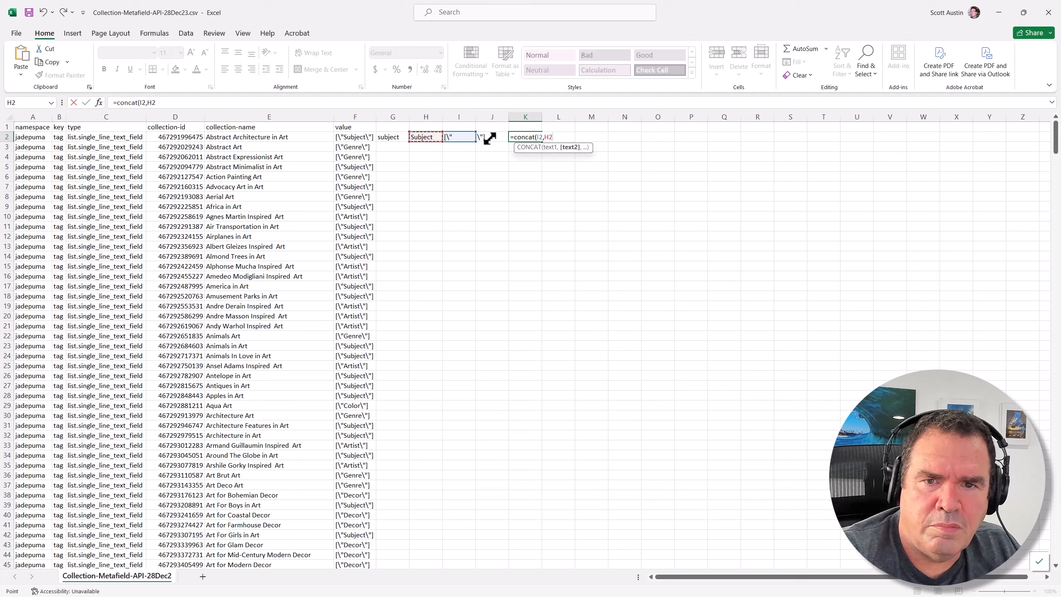
pyautogui.click(484, 138)
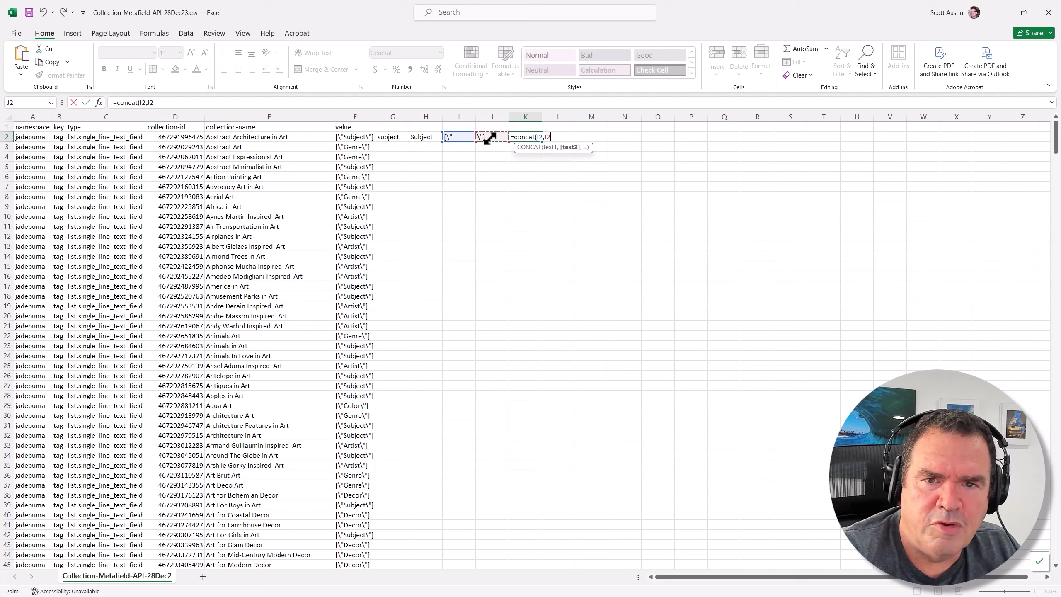
pyautogui.click(418, 137)
pyautogui.write(',')
pyautogui.click(492, 139)
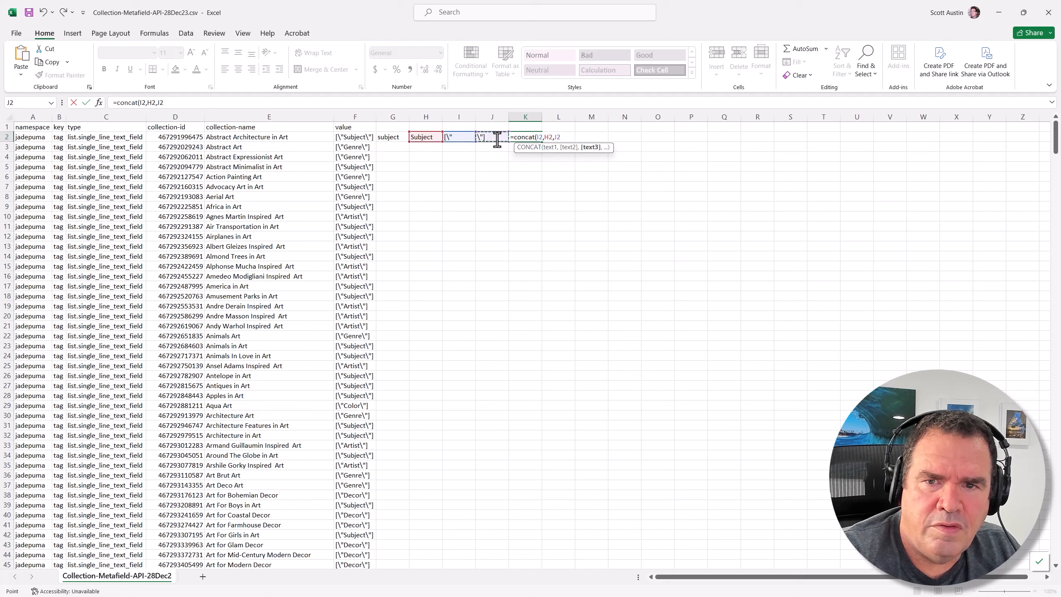
pyautogui.write(')')
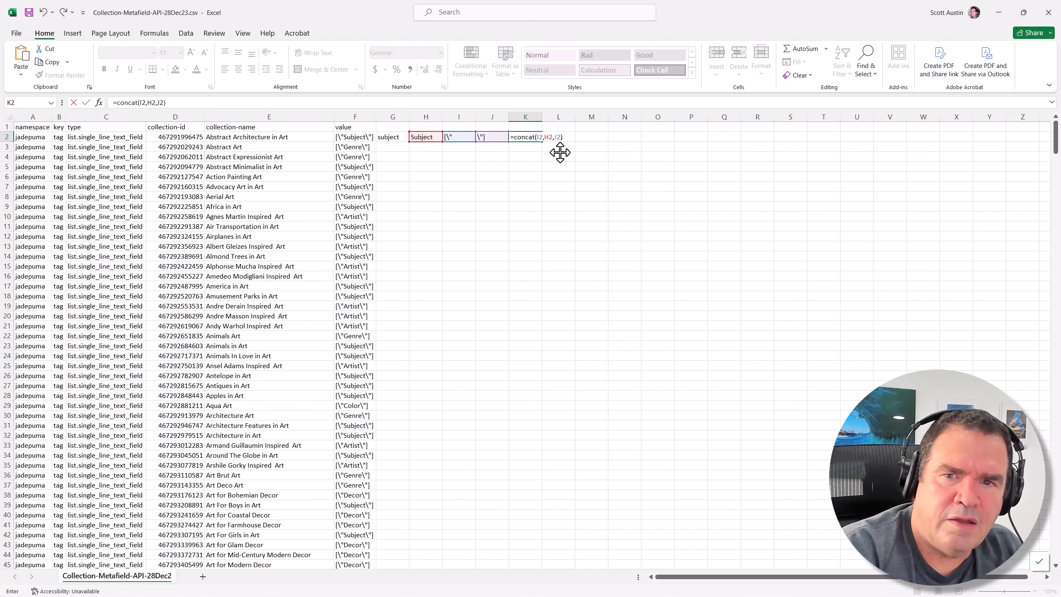
pyautogui.press('Return')
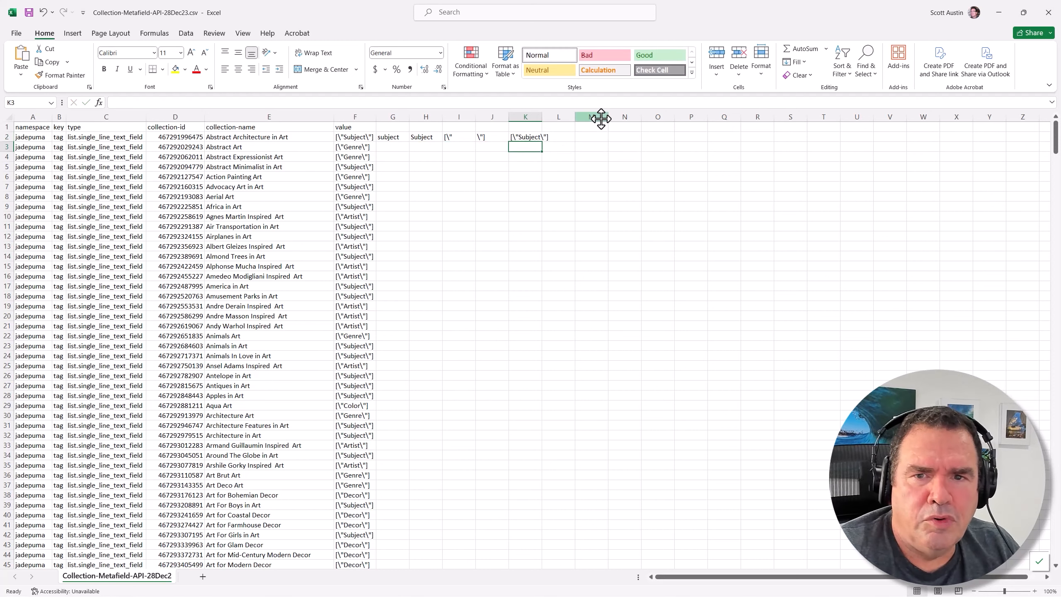
# Step: Copy column K and paste it back over itself as values only to replace the formula with plain text
pyautogui.click(519, 117)
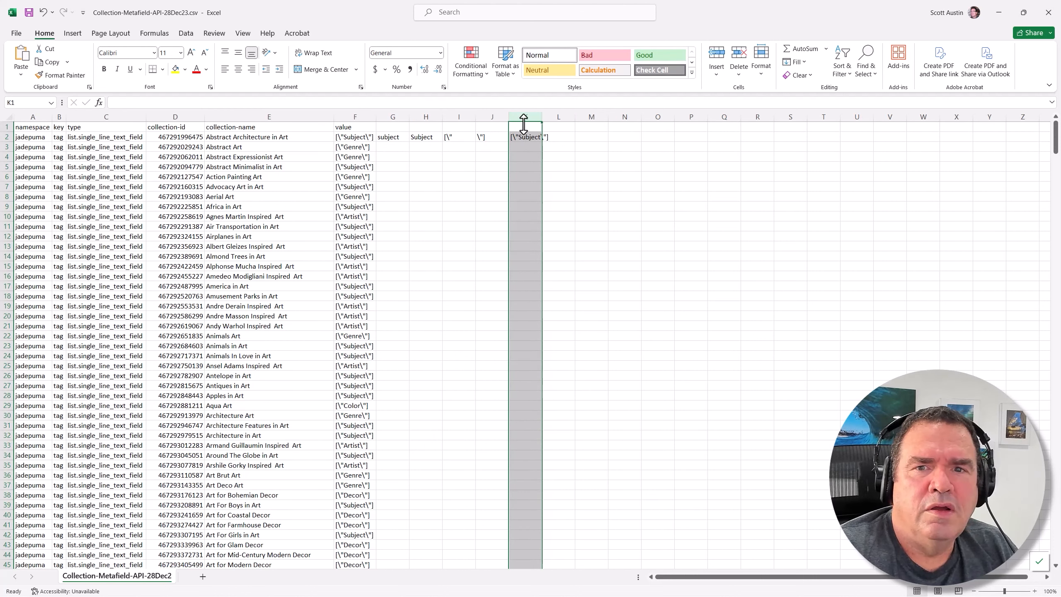
pyautogui.rightClick(525, 135)
pyautogui.click(549, 167)
pyautogui.click(518, 130)
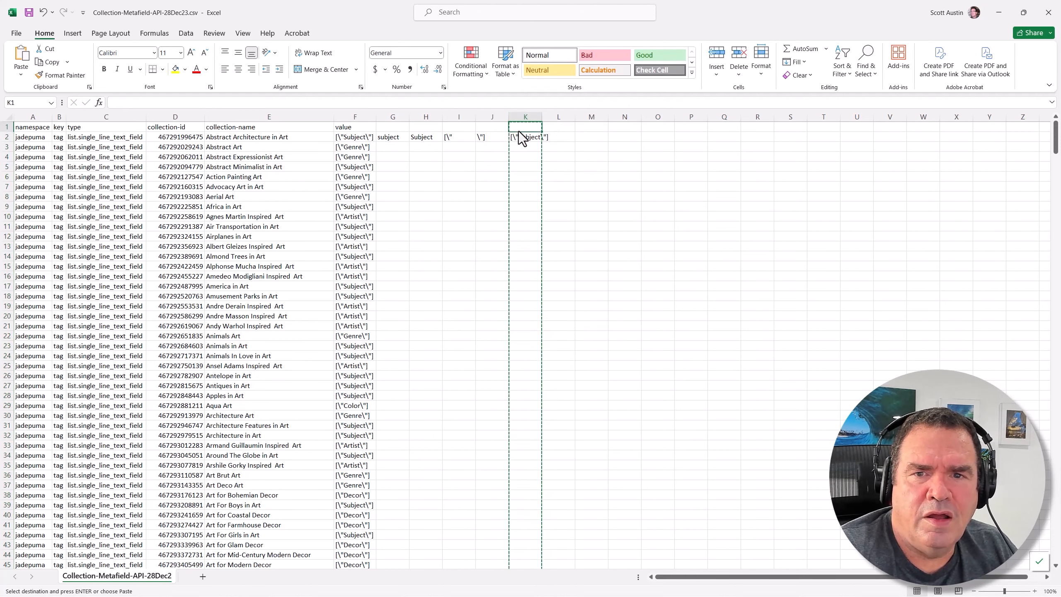
pyautogui.rightClick(518, 129)
pyautogui.click(561, 203)
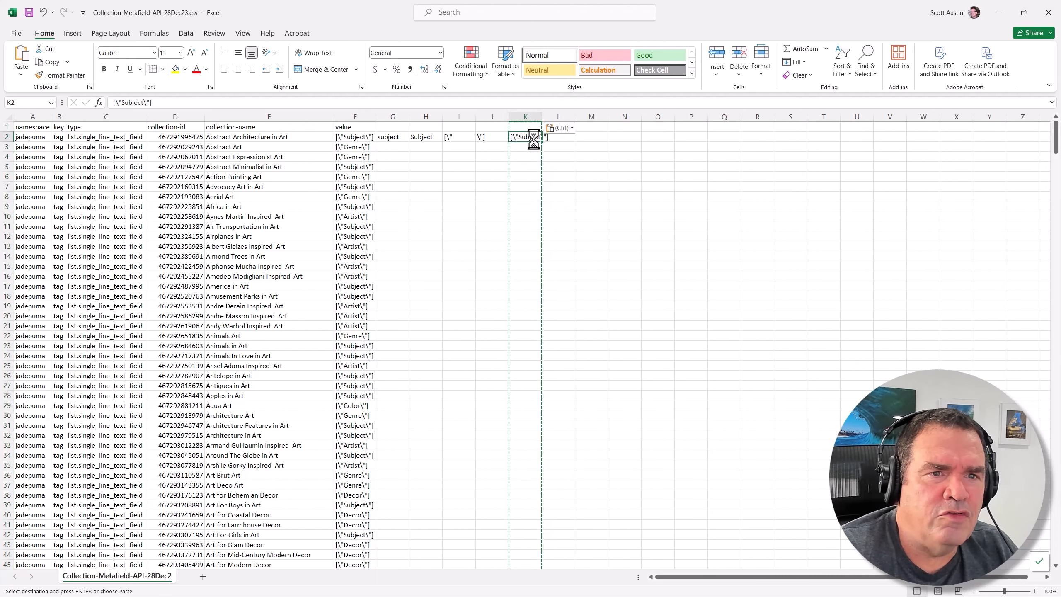
pyautogui.press('ctrl')
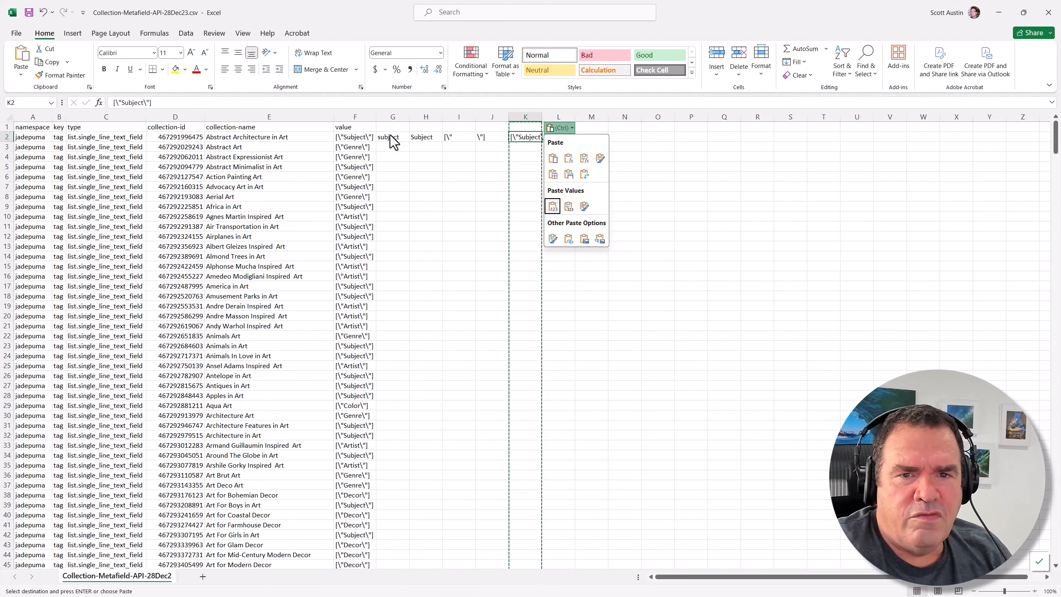
pyautogui.press('Escape')
# Step: Delete the helper contents in columns G through N
pyautogui.click(388, 138)
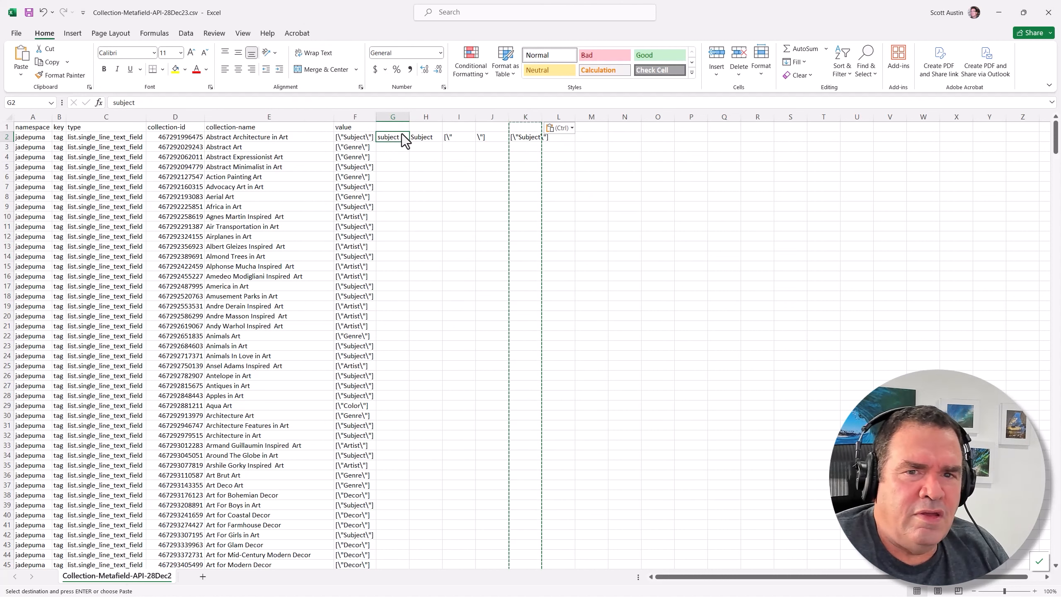
pyautogui.click(356, 138)
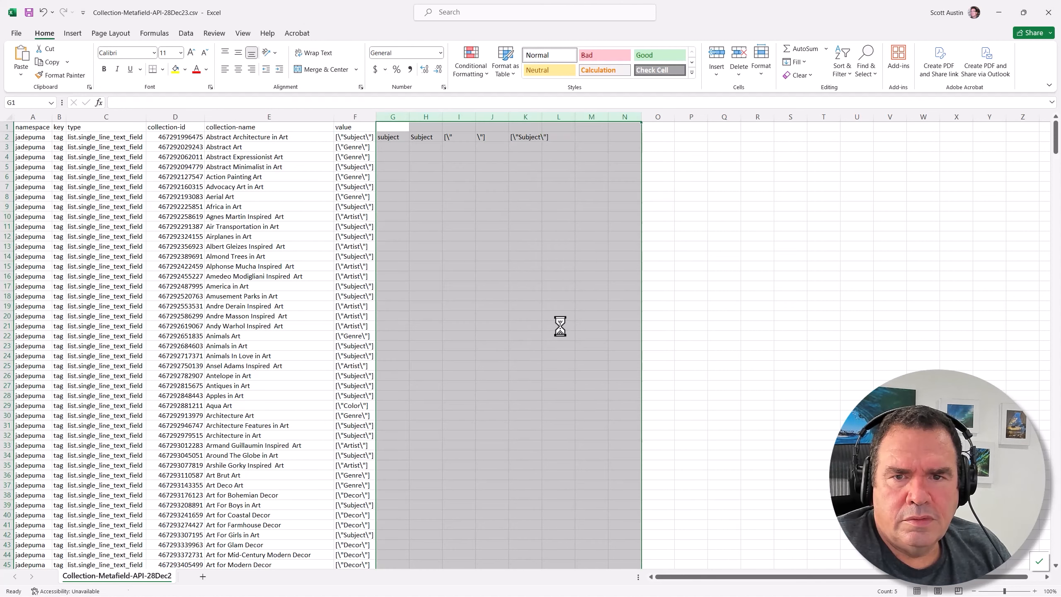
pyautogui.press('Delete')
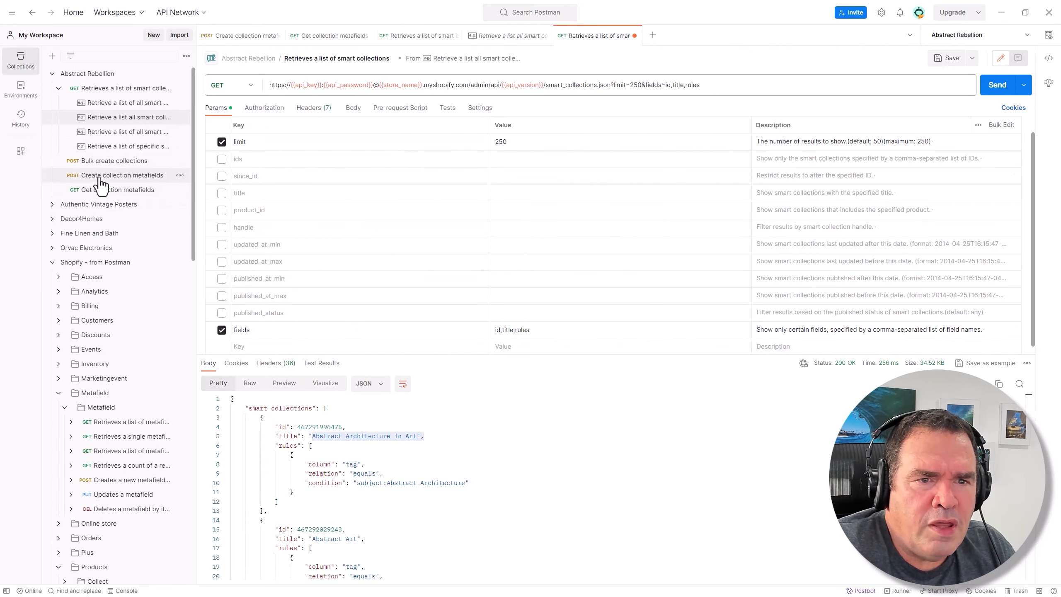
# Step: Switch to Postman, open the body of the Create collection metafields request and inspect the collection-id variable in its URL
pyautogui.click(99, 177)
pyautogui.click(349, 108)
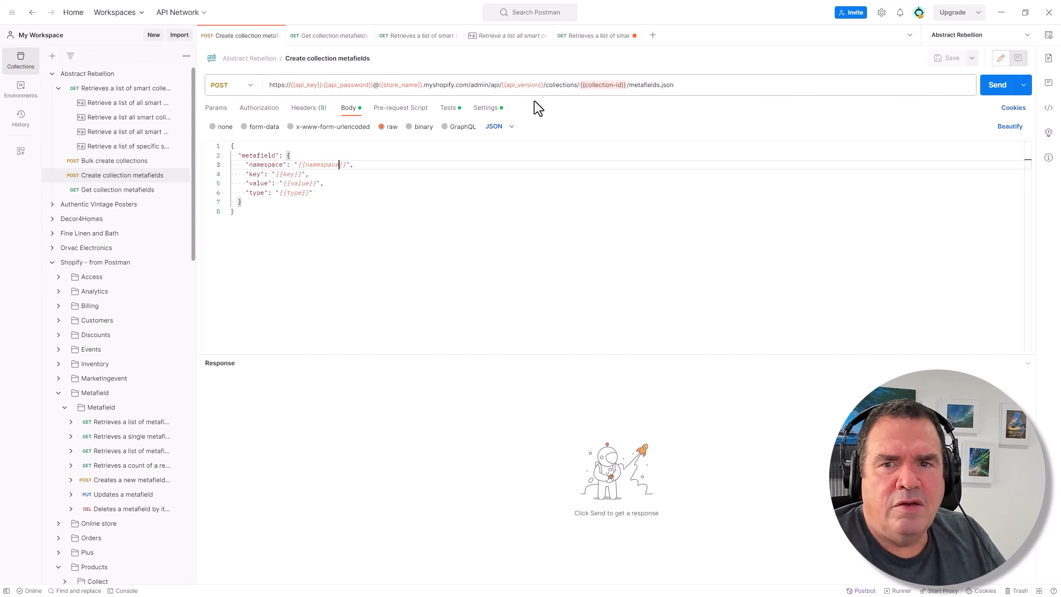
pyautogui.moveTo(587, 88)
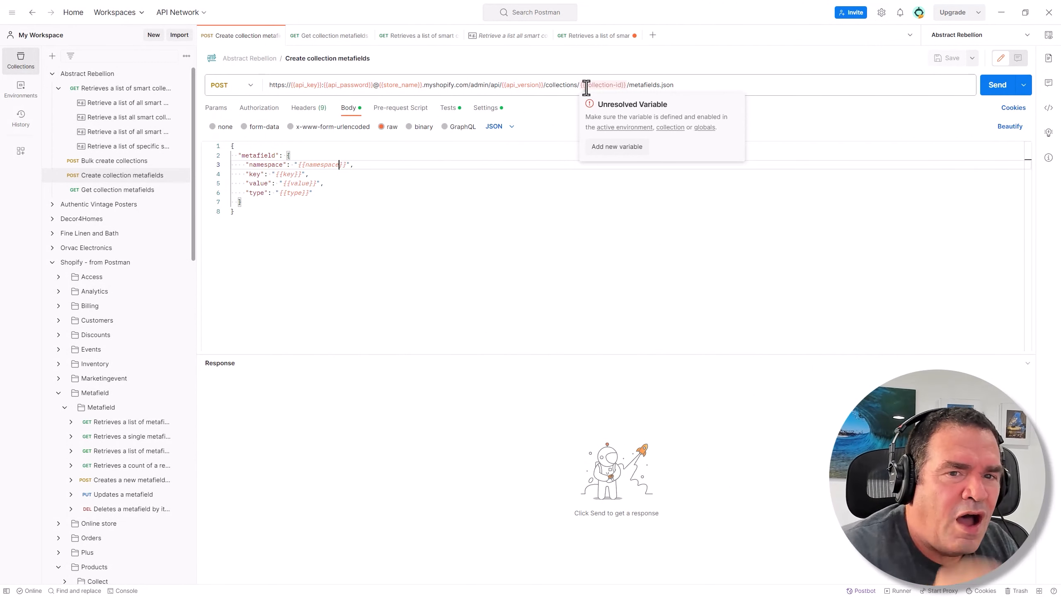
# Step: Add a space on each side of the namespace variable name inside its double braces in the request body
pyautogui.click(341, 166)
pyautogui.click(310, 167)
pyautogui.write('n')
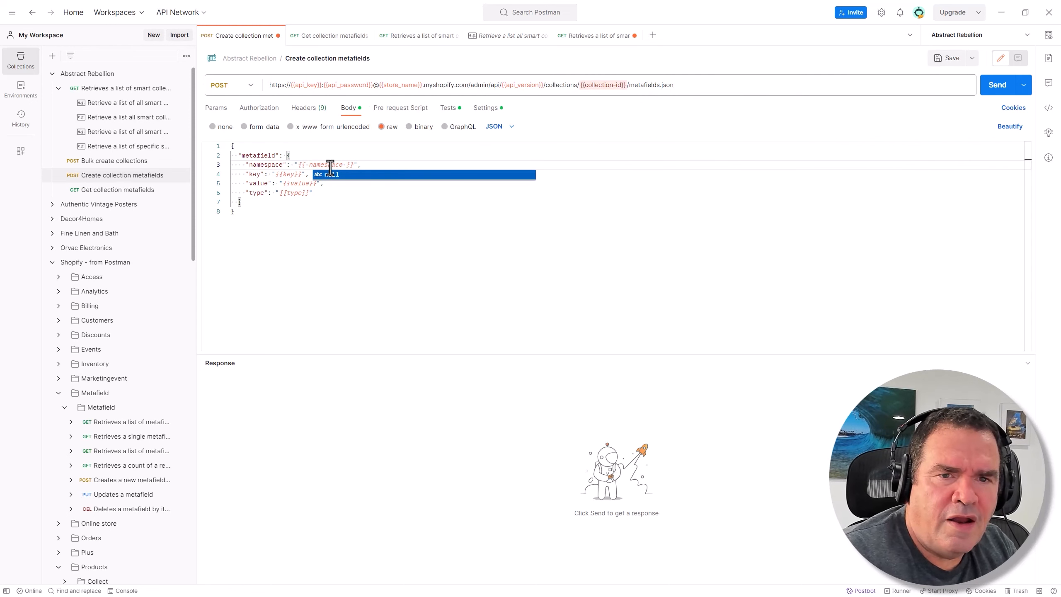
# Step: Try spaces around collection-id inside its braces in the request URL, and remove them again
pyautogui.click(587, 86)
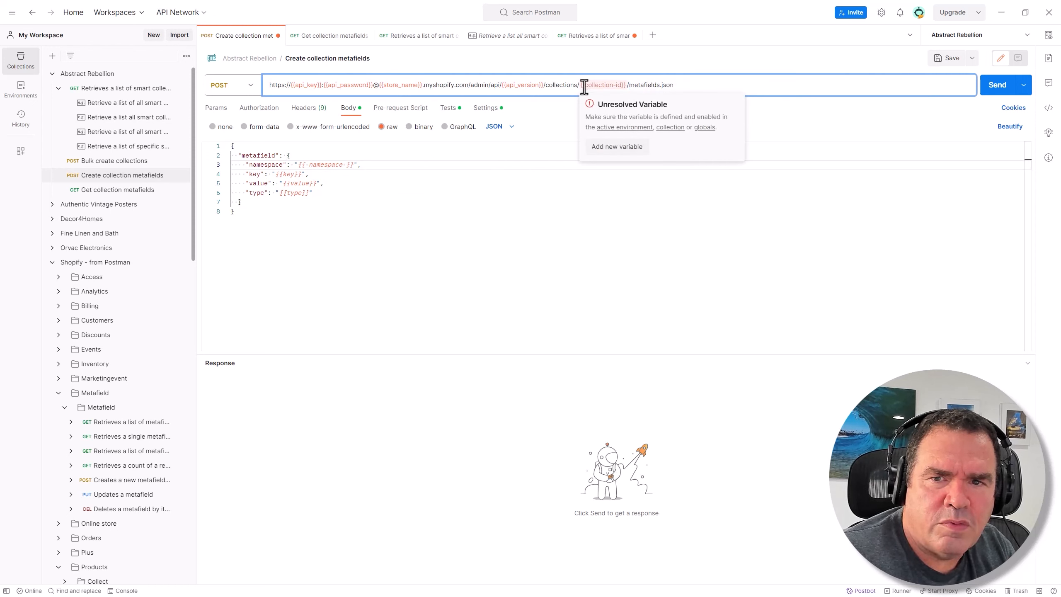
pyautogui.click(626, 85)
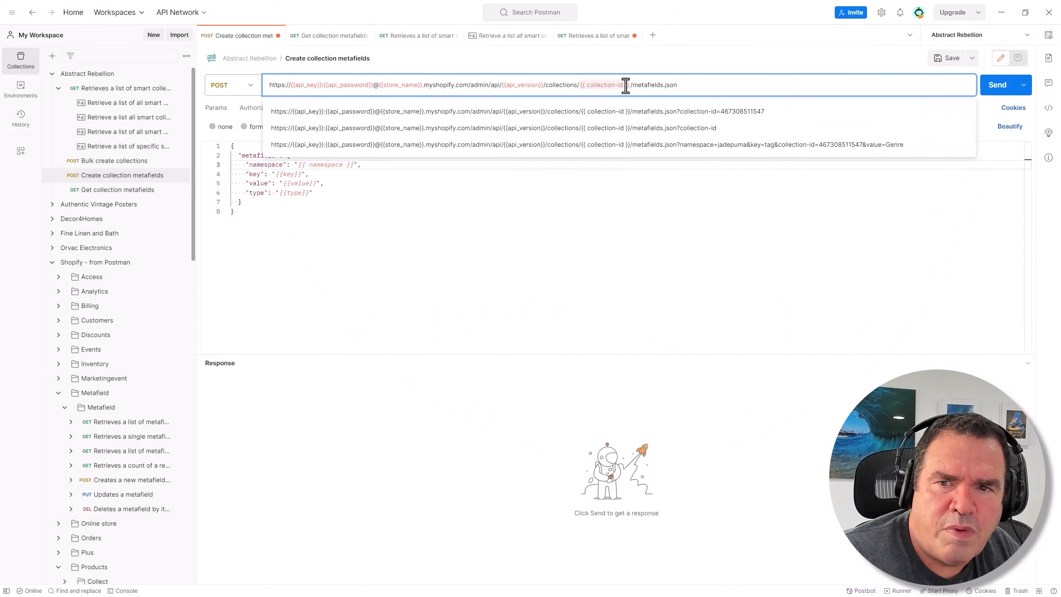
pyautogui.click(626, 86)
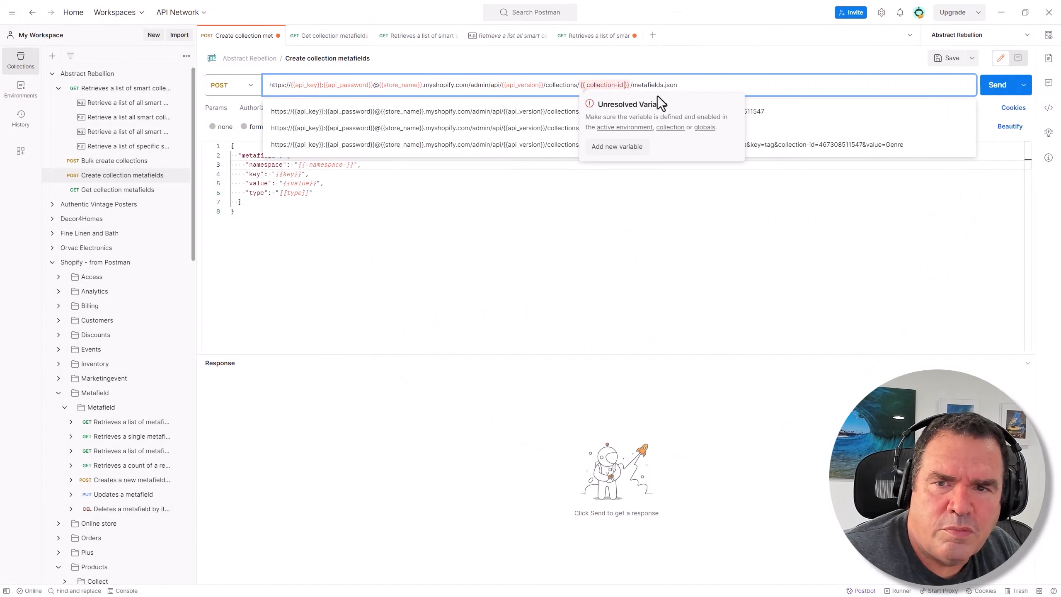
pyautogui.press('BackSpace')
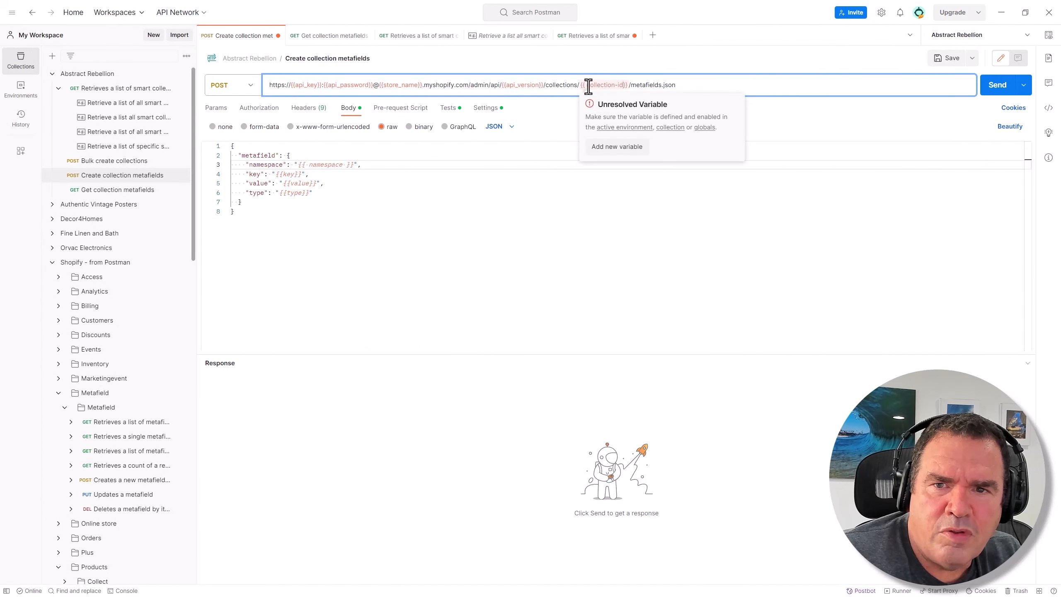
pyautogui.press('BackSpace')
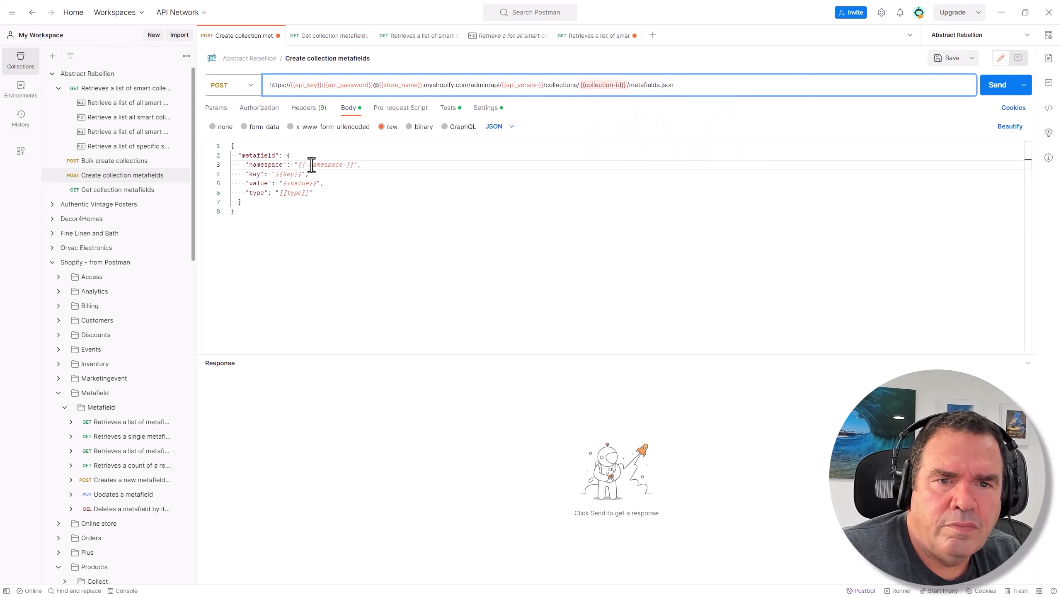
# Step: Remove the spaces inside the namespace variable's braces in the request body and save the request
pyautogui.click(309, 164)
pyautogui.press('BackSpace')
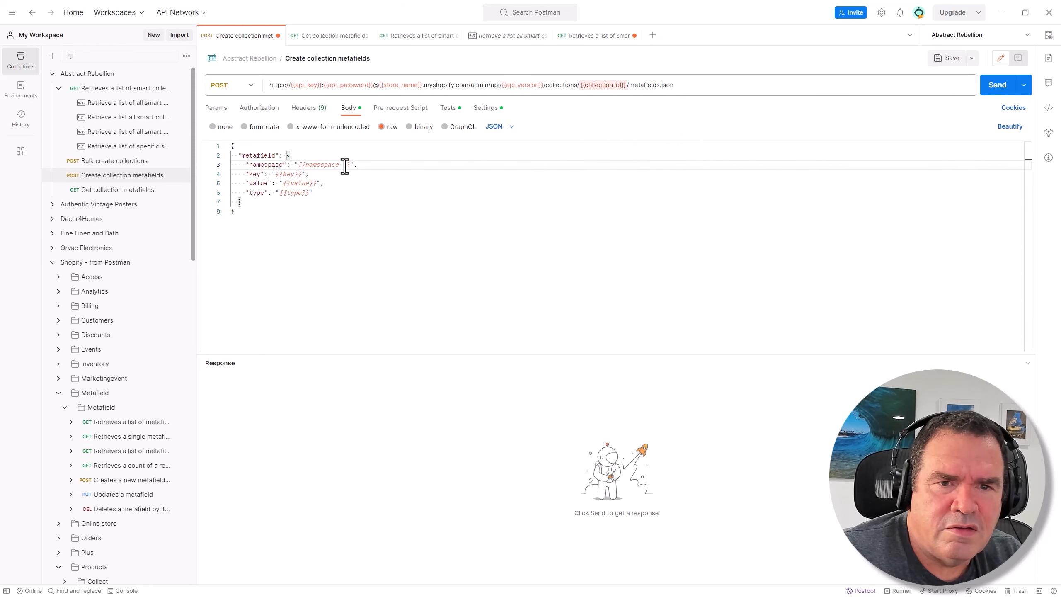
pyautogui.click(343, 164)
pyautogui.press('BackSpace')
pyautogui.hotkey('ctrl', 's')
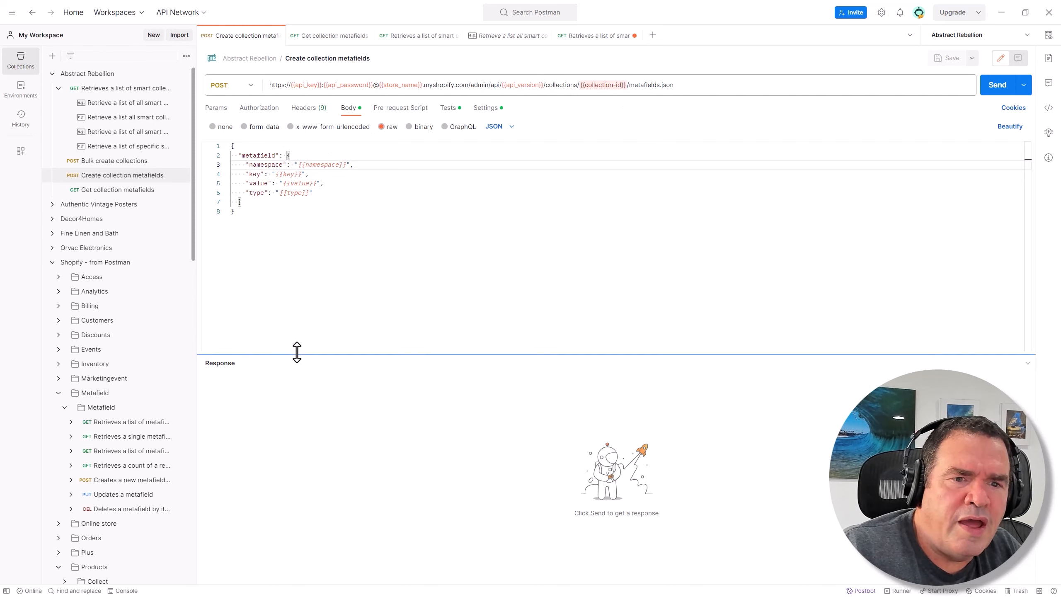
# Step: Set up a collection run for Abstract Rebellion with only the Create collection metafields request selected in the run order
pyautogui.click(898, 591)
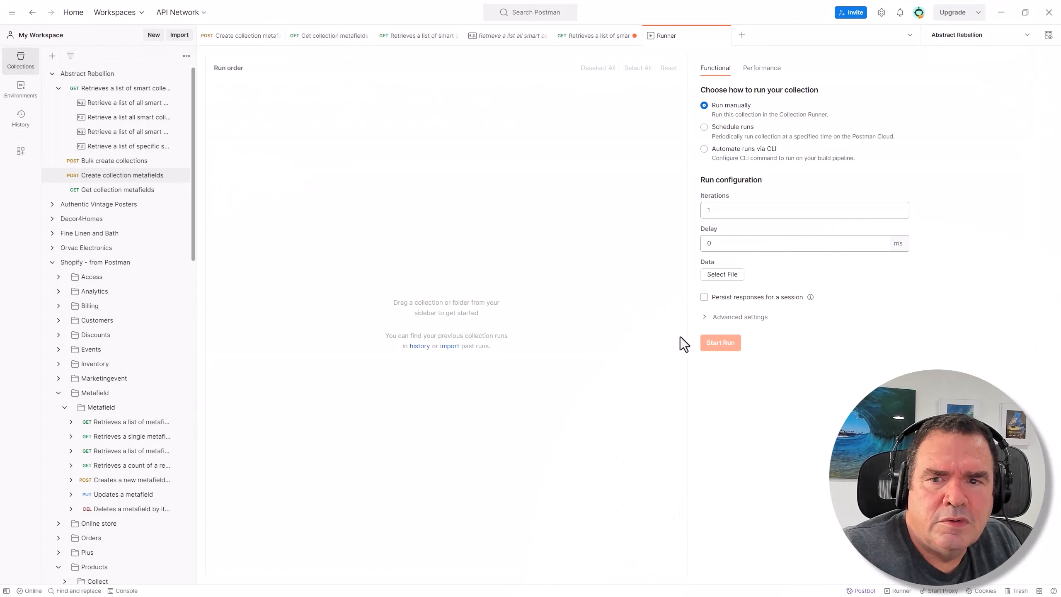
pyautogui.click(87, 81)
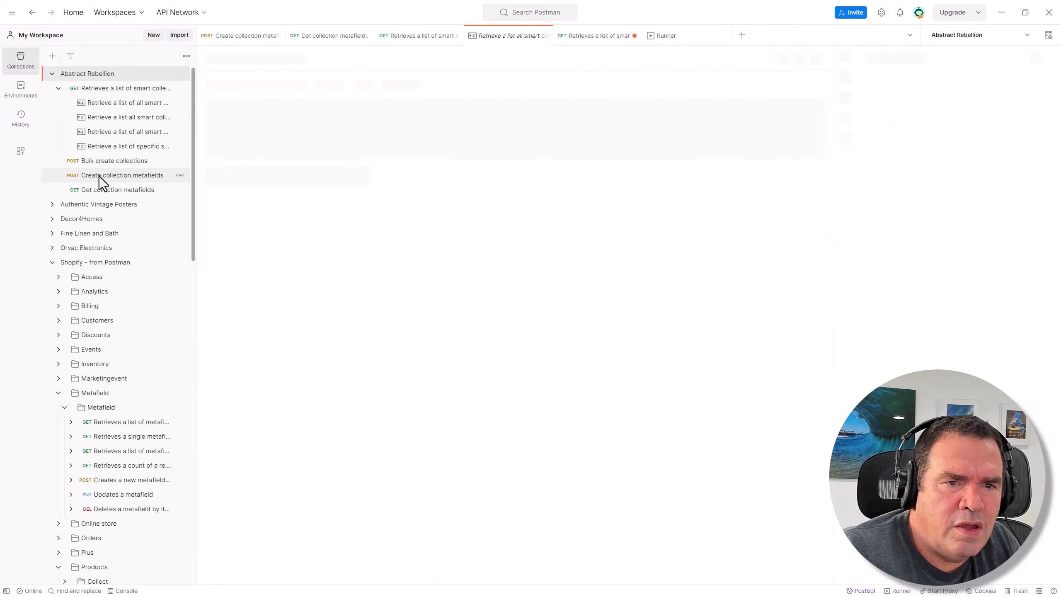
pyautogui.moveTo(423, 250); pyautogui.dragTo(127, 168)
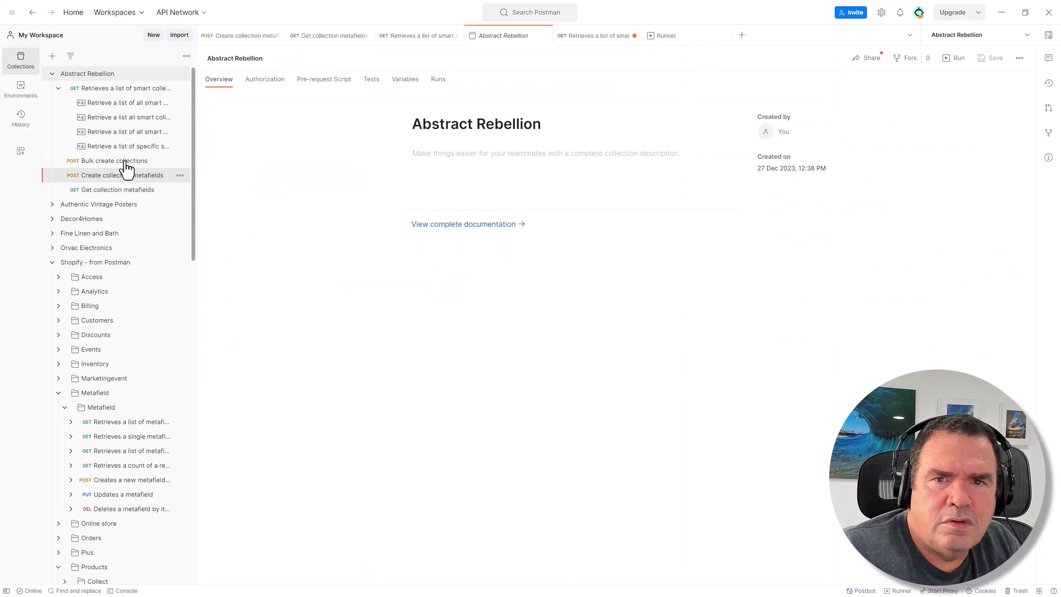
pyautogui.click(678, 42)
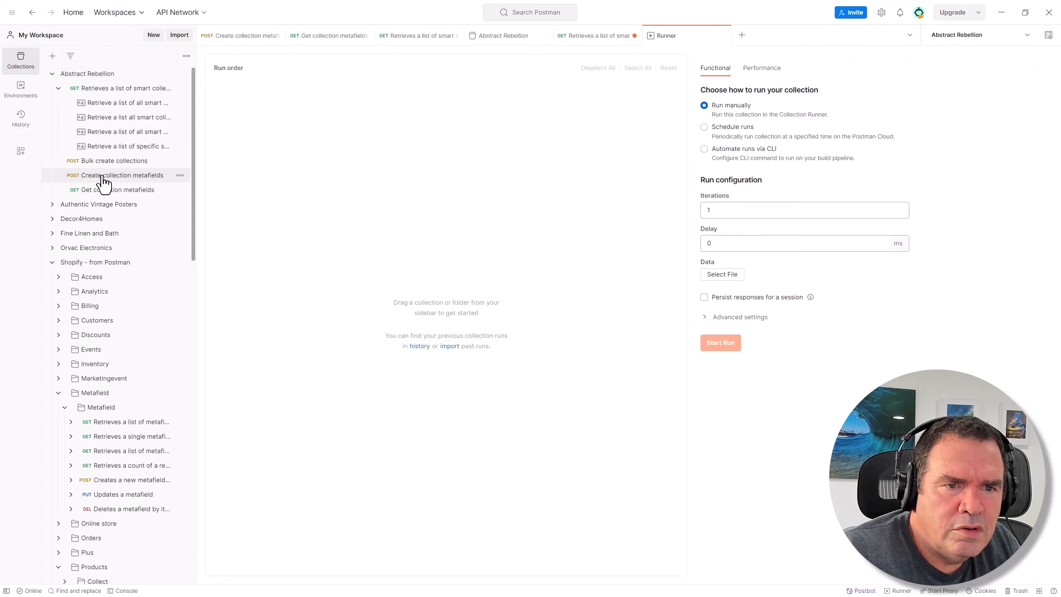
pyautogui.moveTo(138, 176); pyautogui.dragTo(427, 283)
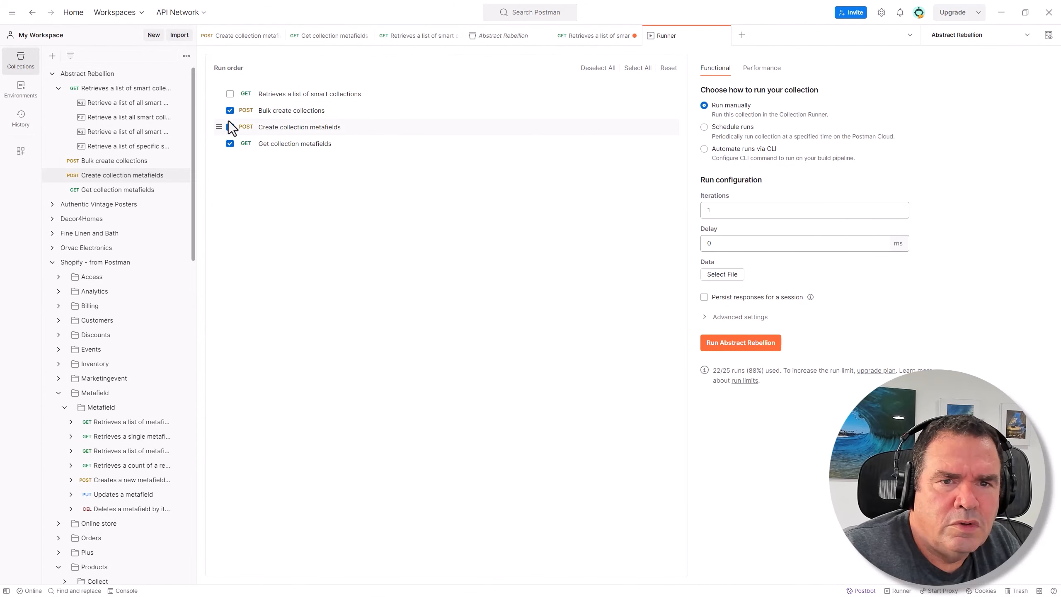
pyautogui.click(230, 112)
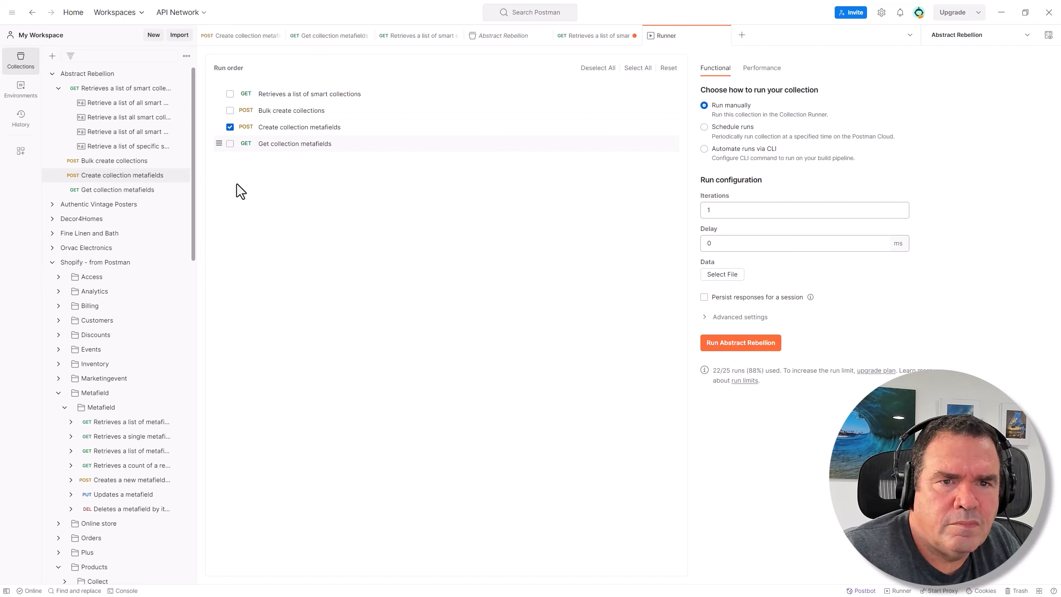
# Step: Load Collection-Metafield-API-28Dec23.csv from the Abstract-Rebellion client's Data folder as the run's data file
pyautogui.click(717, 275)
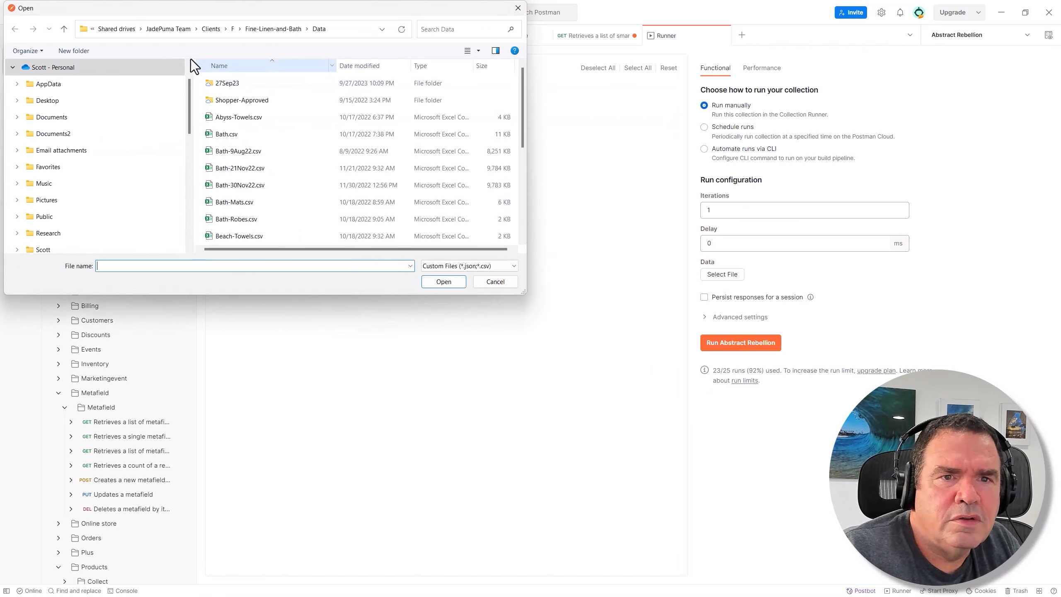
pyautogui.click(209, 29)
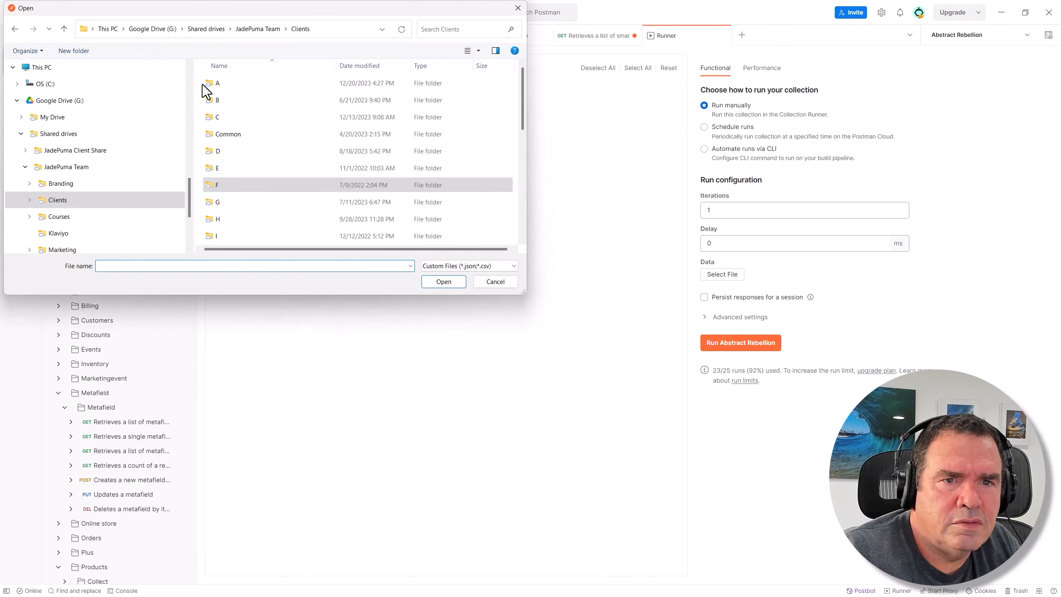
pyautogui.click(215, 84)
pyautogui.doubleClick(214, 85)
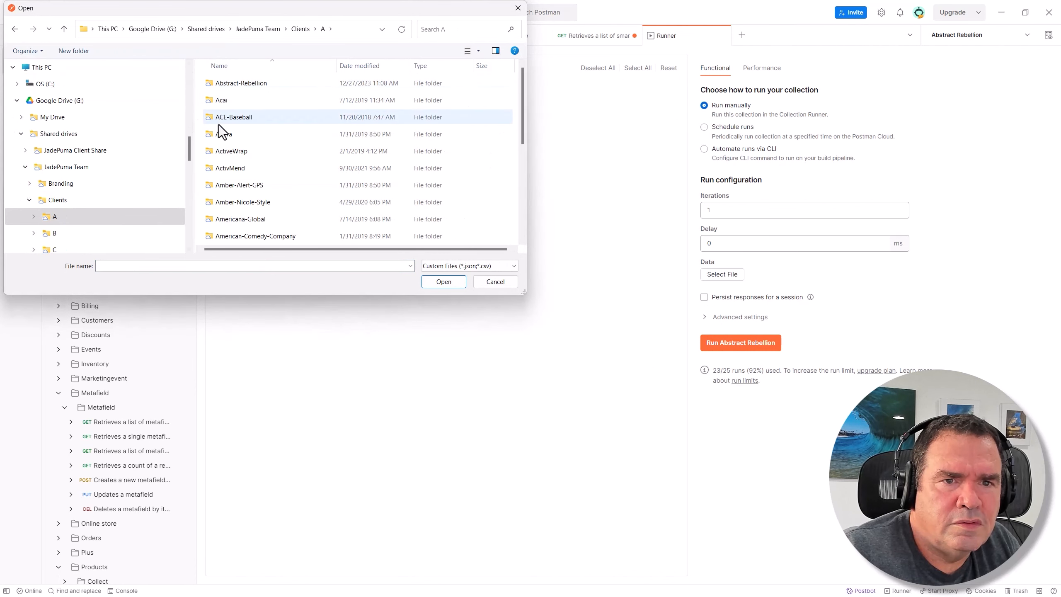
pyautogui.doubleClick(225, 84)
pyautogui.doubleClick(215, 101)
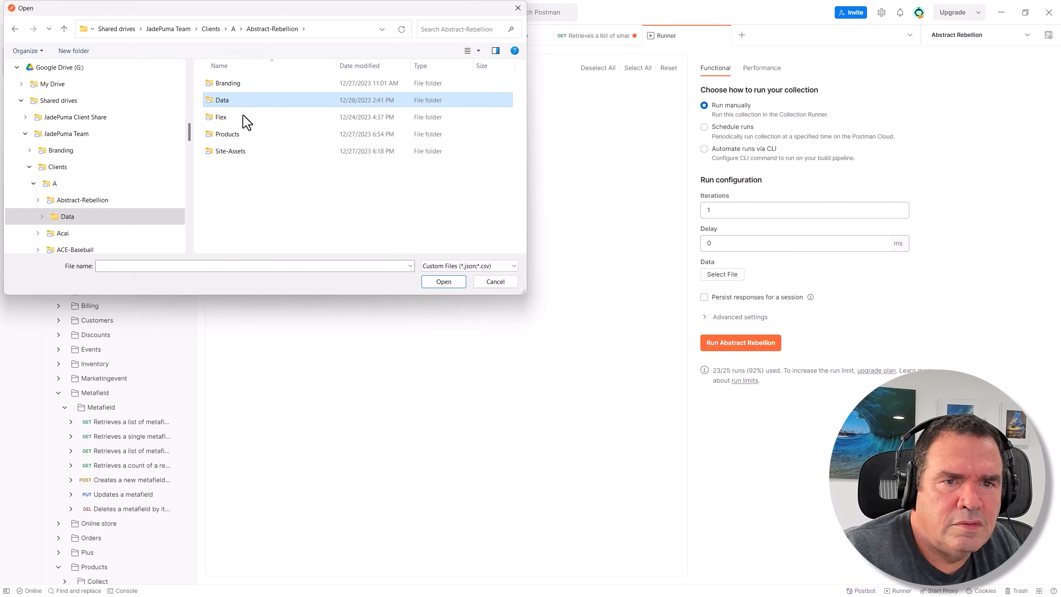
pyautogui.click(227, 100)
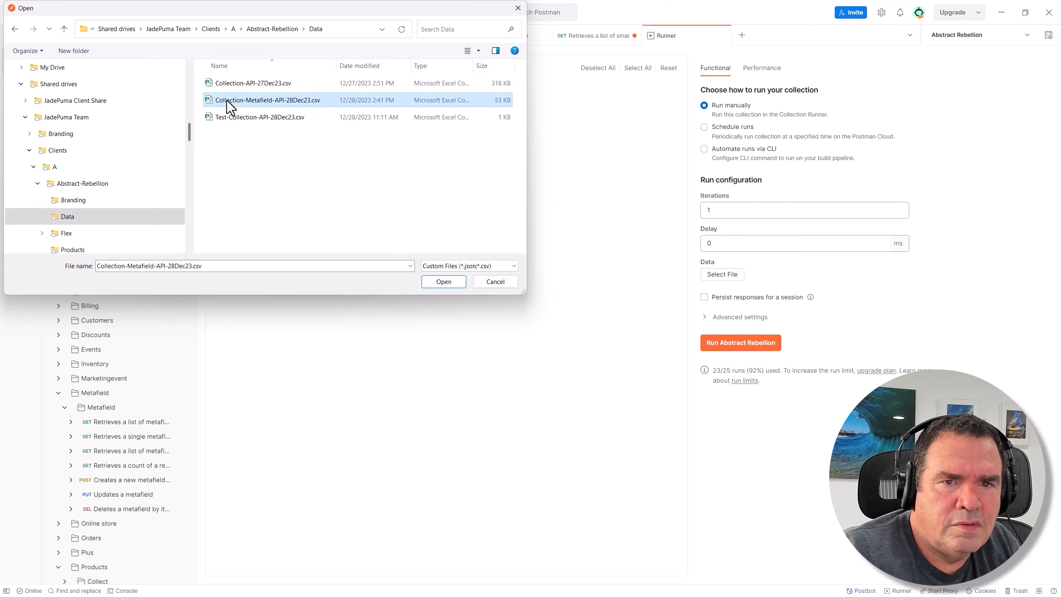
pyautogui.click(443, 283)
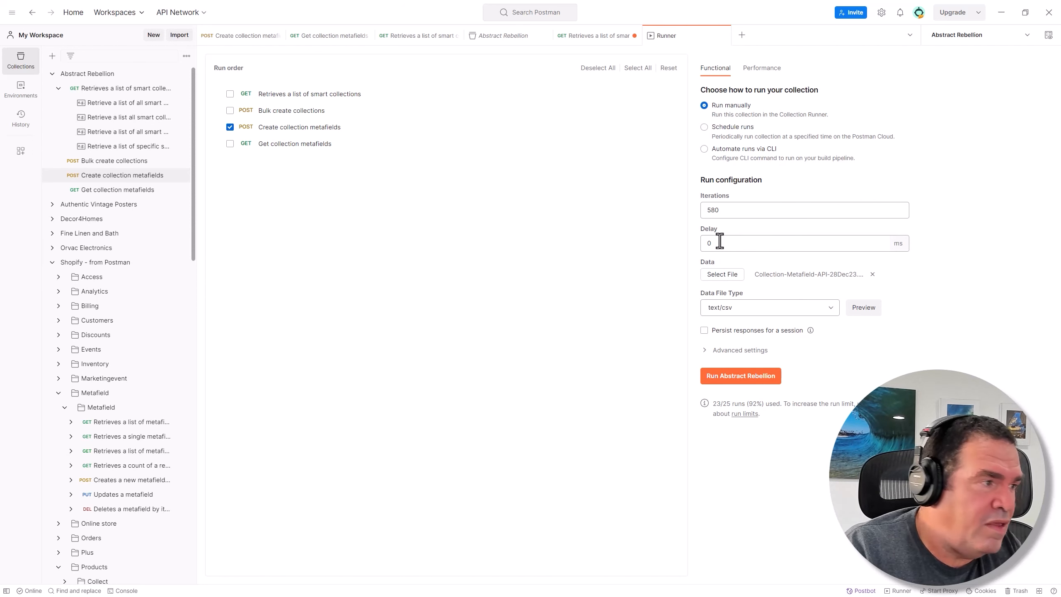
# Step: Set the delay between the run's iterations to 1000 ms
pyautogui.click(719, 243)
pyautogui.write('1')
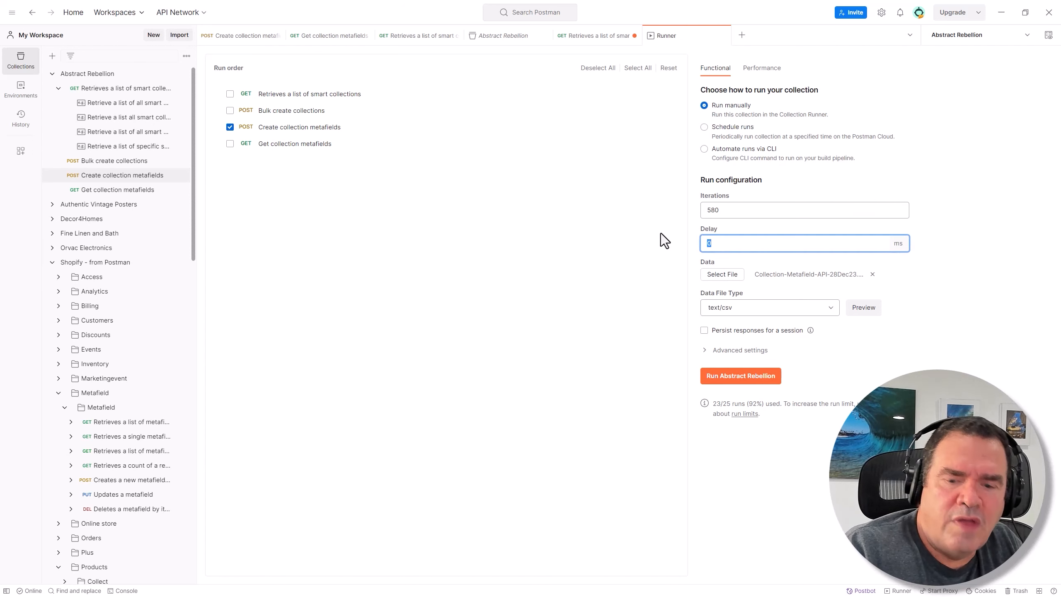
pyautogui.write('000')
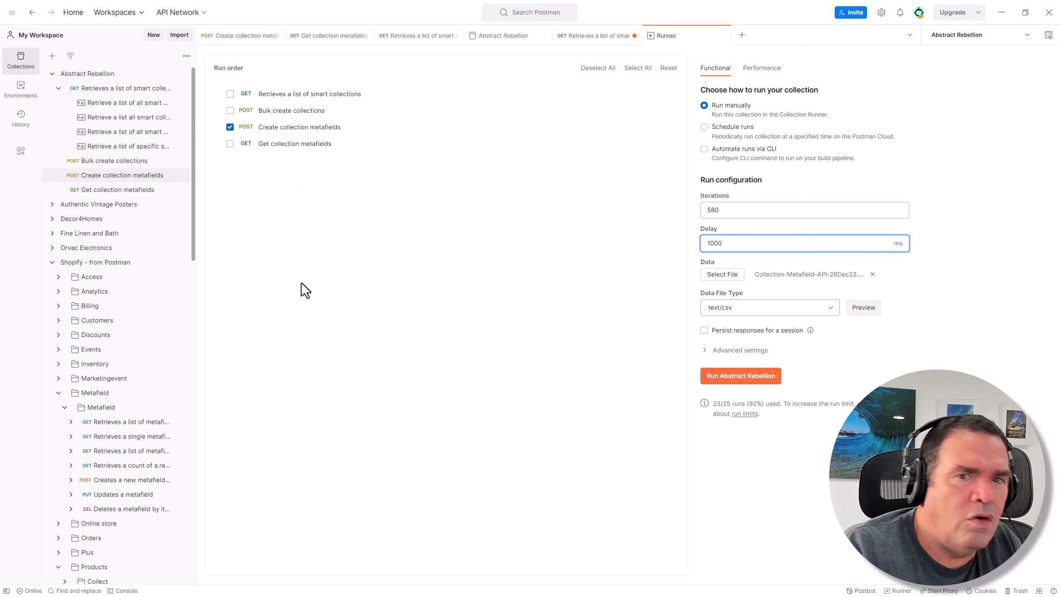
# Step: Switch to the Shopify admin in the browser and open the store's Collections list
pyautogui.click(1002, 12)
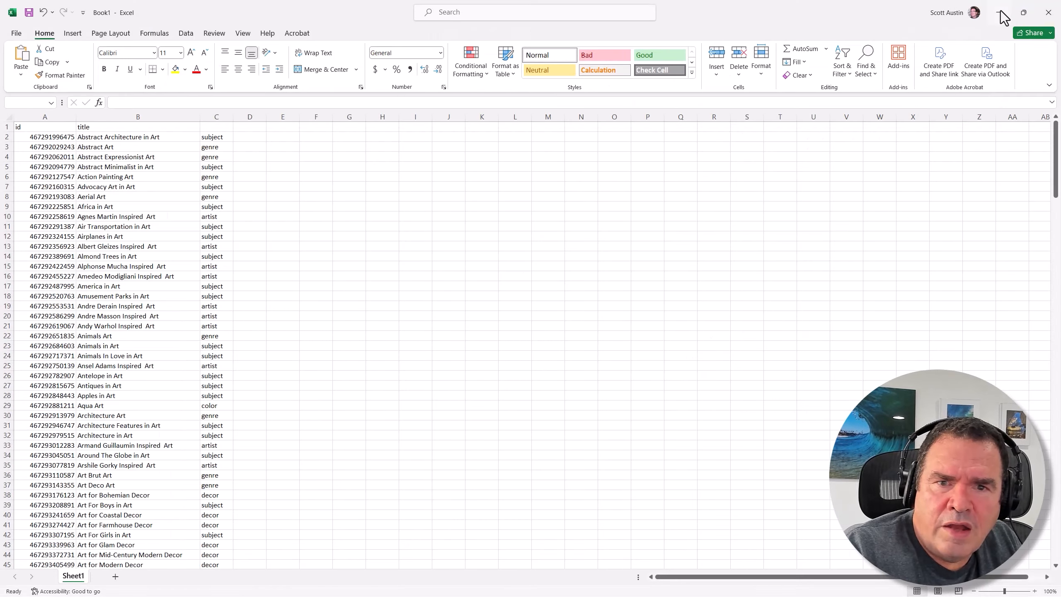
pyautogui.click(1002, 11)
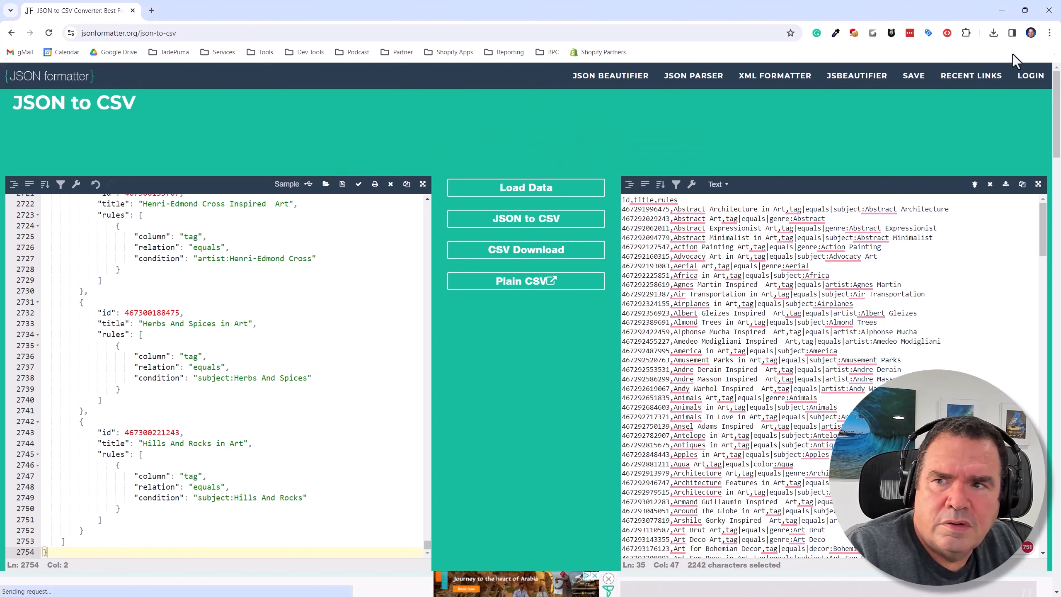
pyautogui.click(1002, 12)
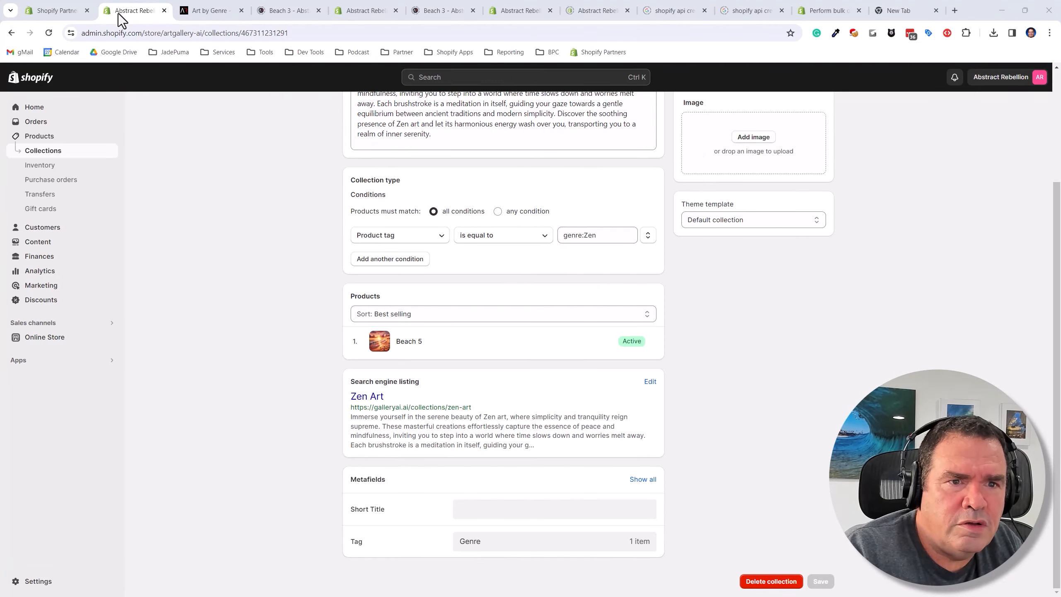
pyautogui.click(54, 154)
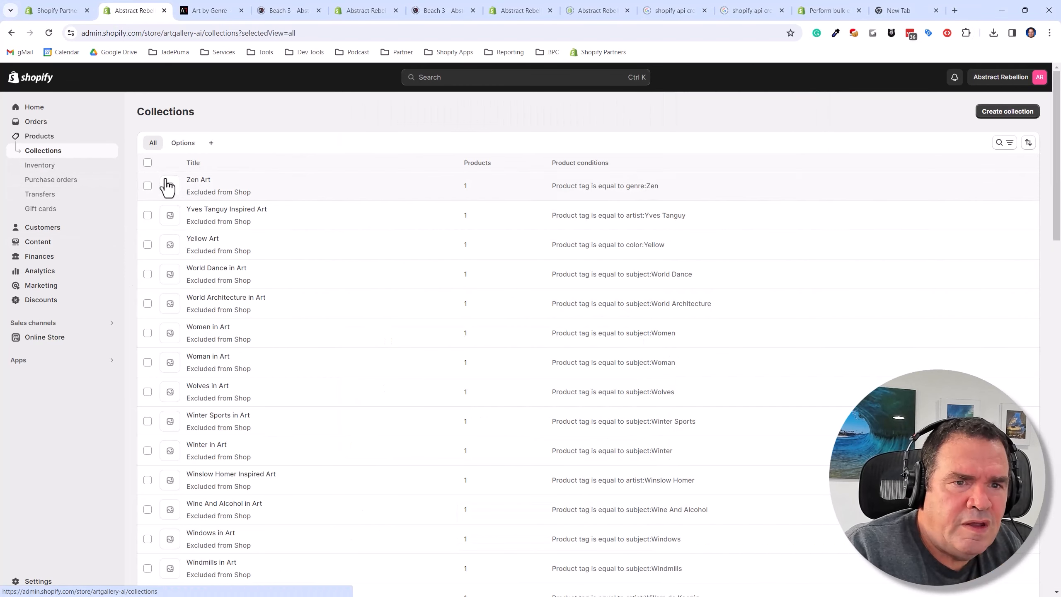
# Step: Open all collections in the bulk editor and review the Tag metafield values down the list
pyautogui.click(149, 162)
pyautogui.click(242, 163)
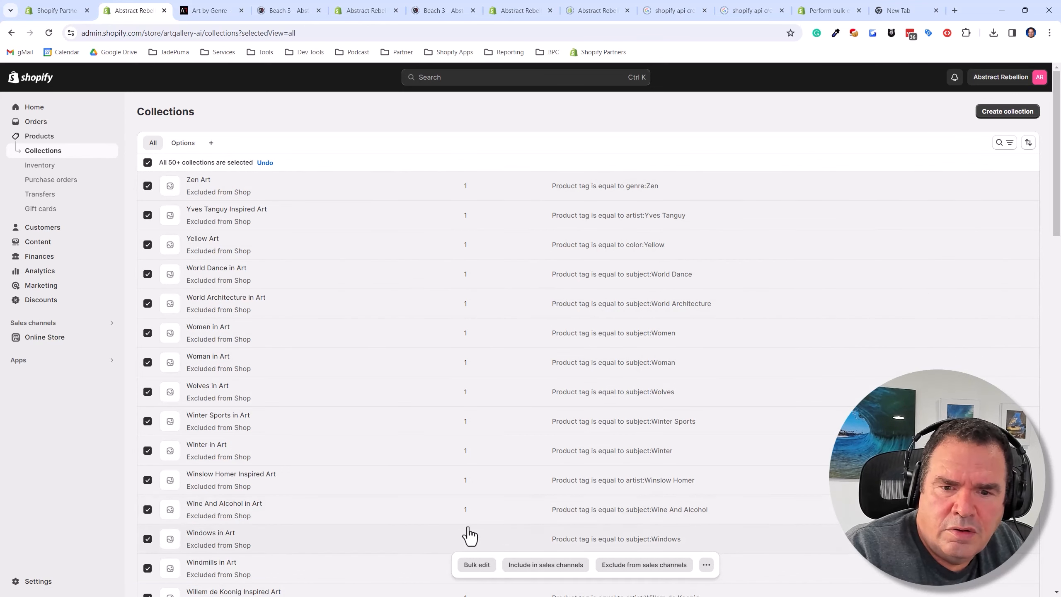
pyautogui.click(476, 564)
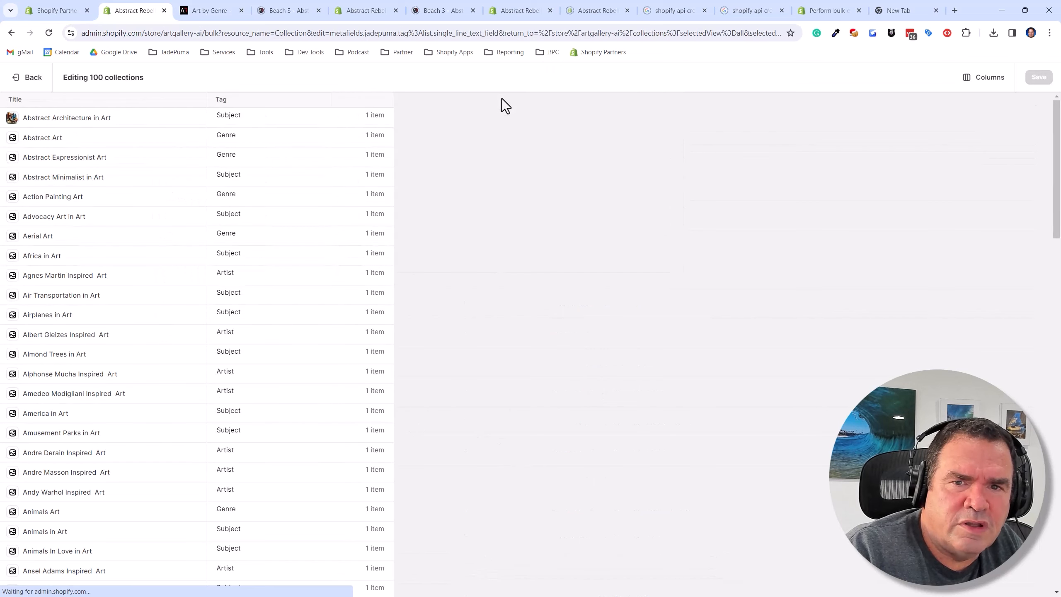
pyautogui.scroll(-20, 246, 156)
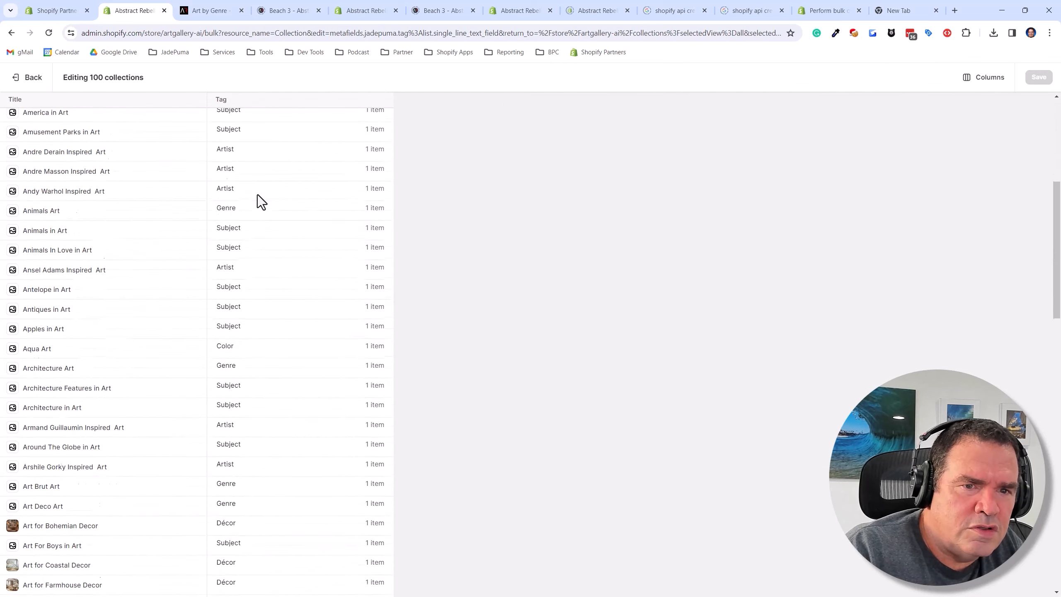
pyautogui.scroll(-18, 265, 213)
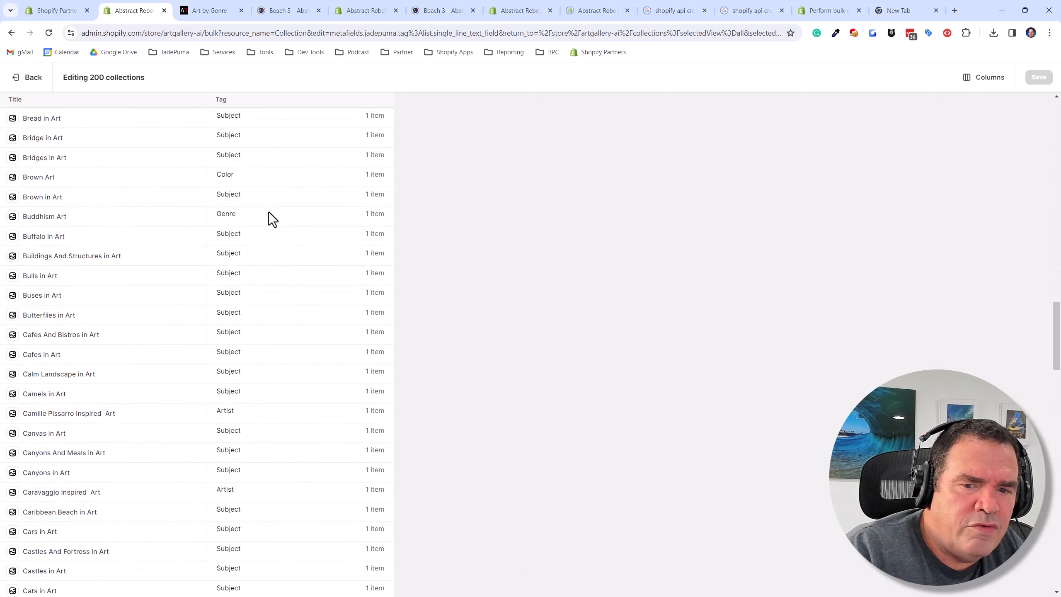
pyautogui.scroll(-15, 270, 211)
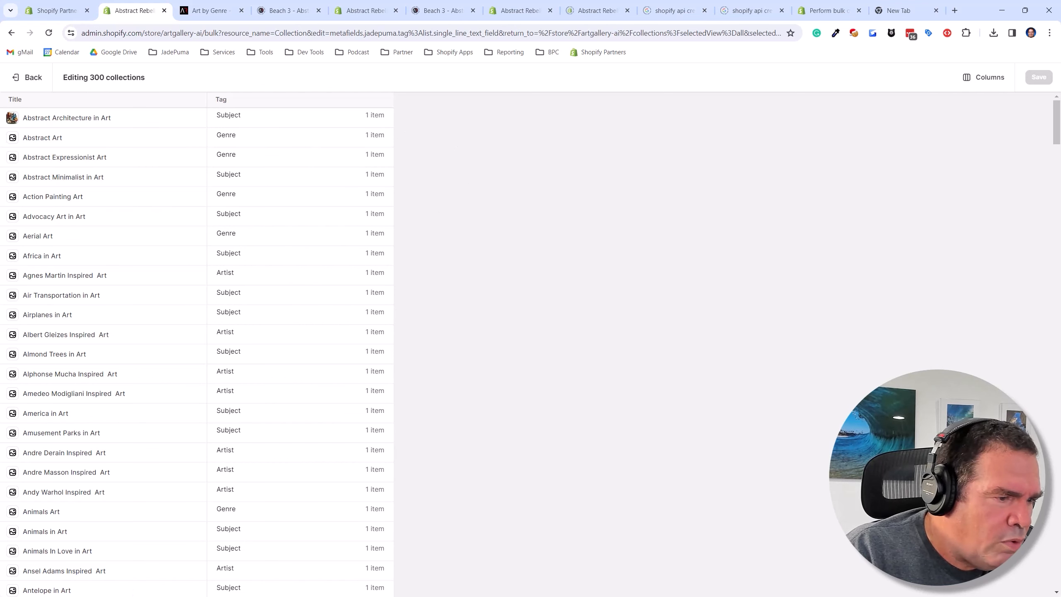
# Step: Switch back to Postman and review the Create collection metafields request's query parameters, JSON body, test script and settings
pyautogui.click(180, 596)
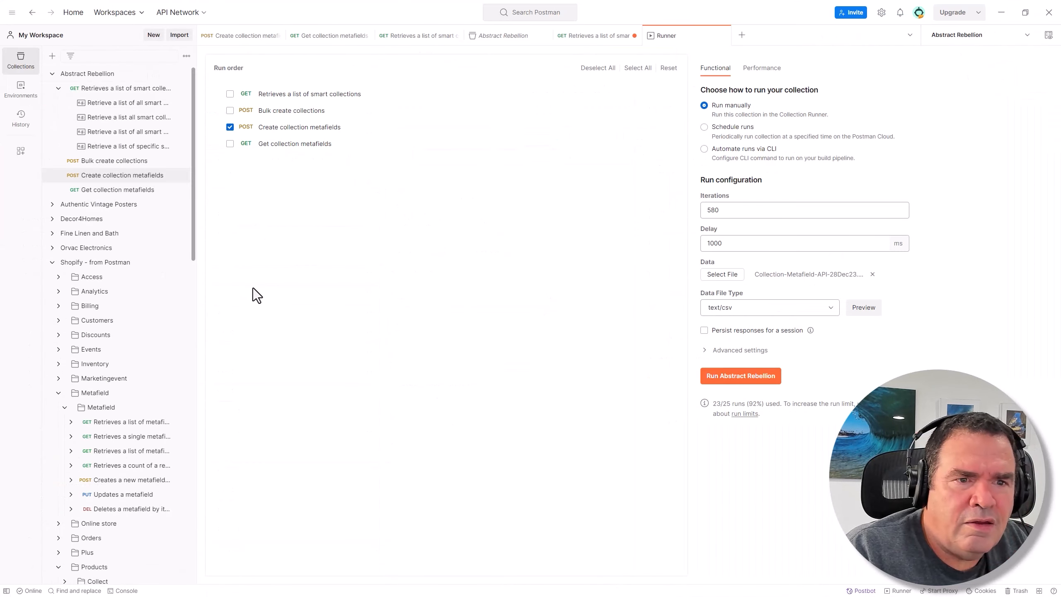
pyautogui.click(110, 178)
pyautogui.click(110, 178)
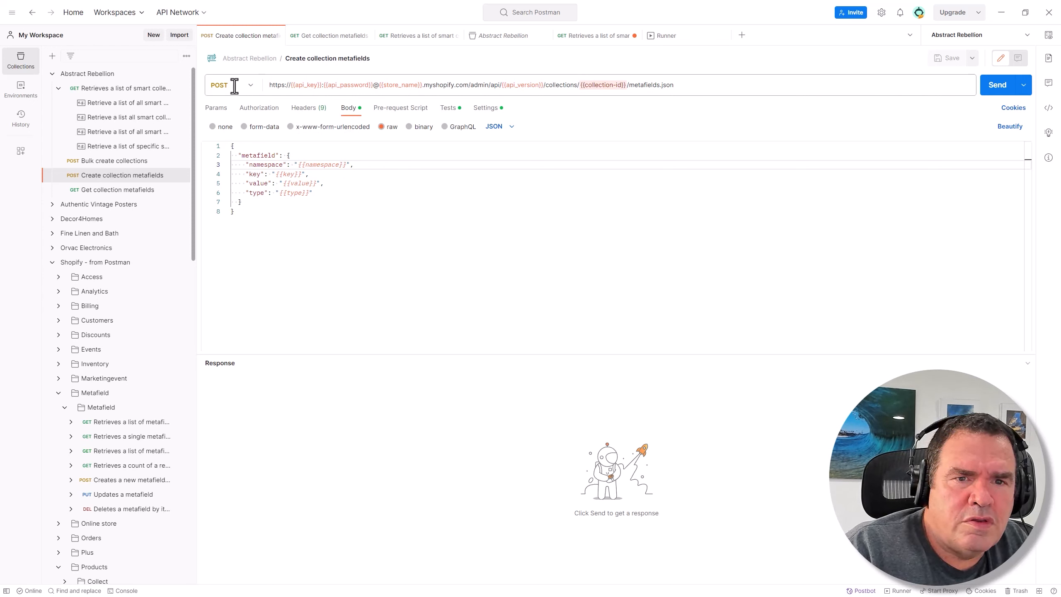
pyautogui.click(219, 110)
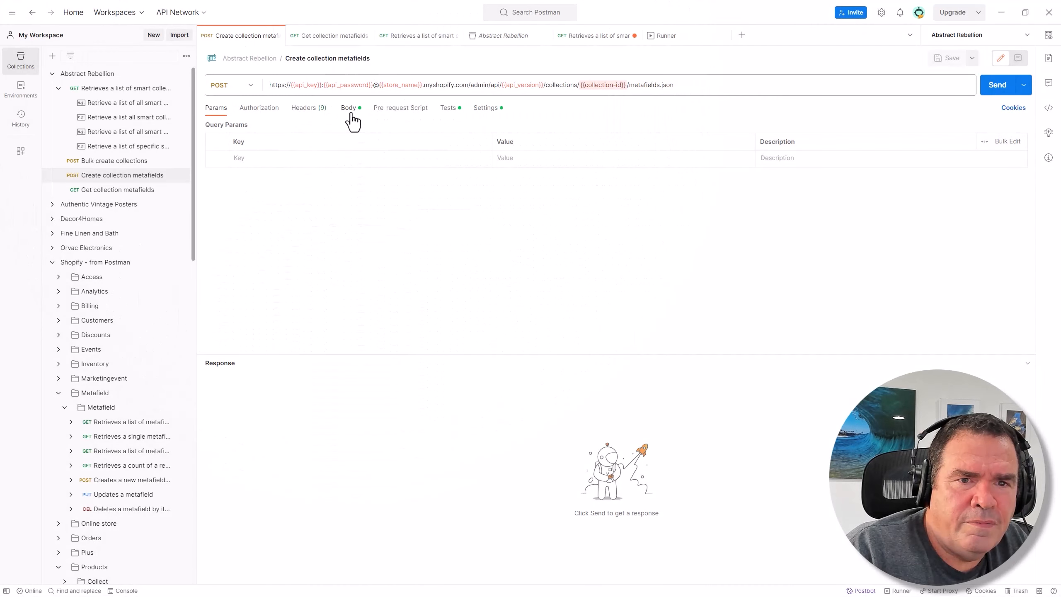
pyautogui.click(352, 112)
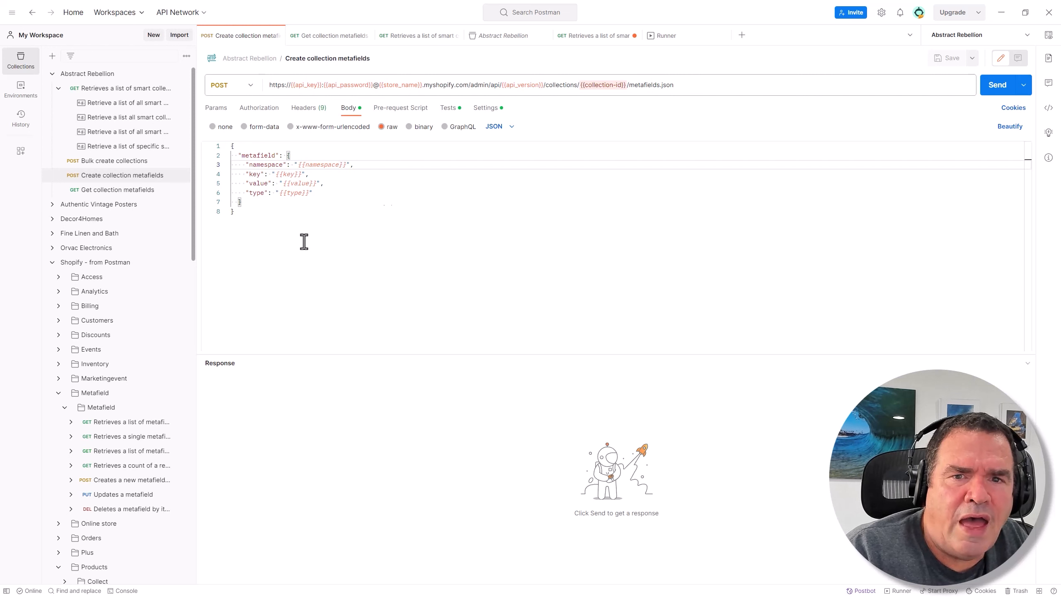
pyautogui.click(448, 110)
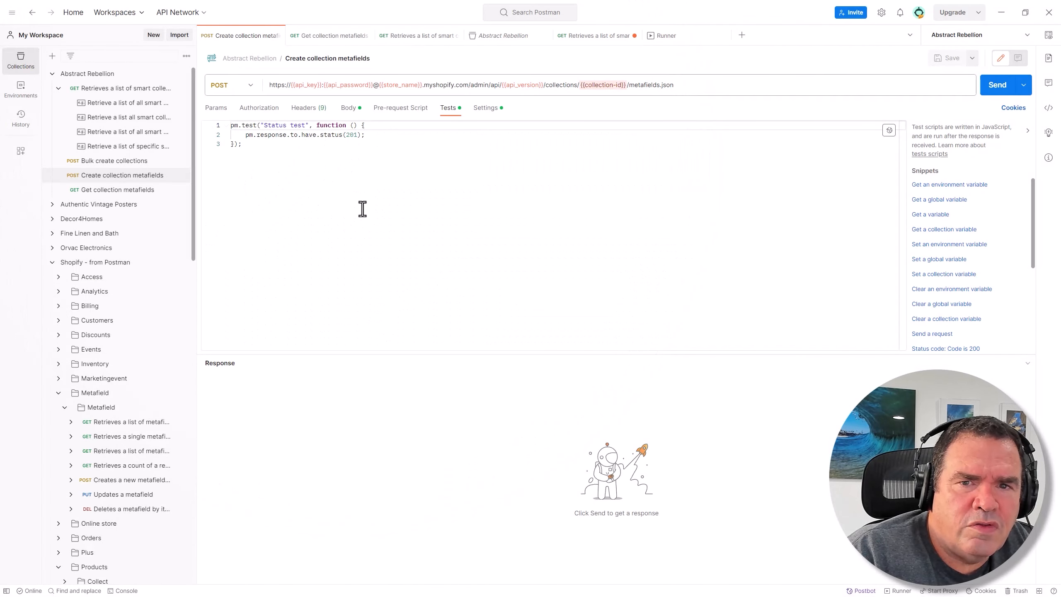
pyautogui.click(481, 109)
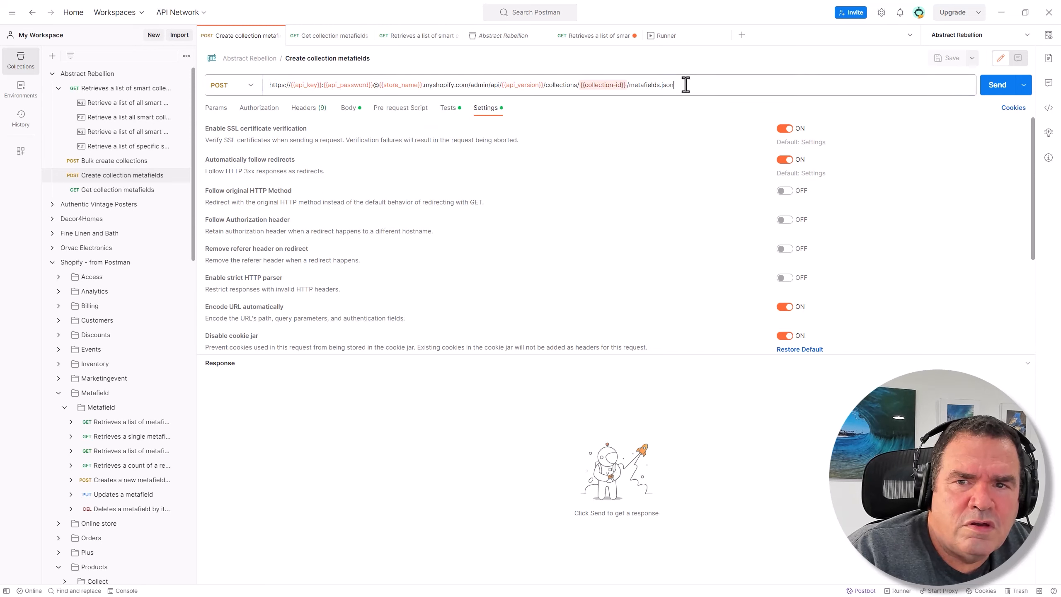
# Step: Examine the full request URL and recheck the query parameters, metafield body and status test script
pyautogui.moveTo(688, 83); pyautogui.dragTo(320, 71)
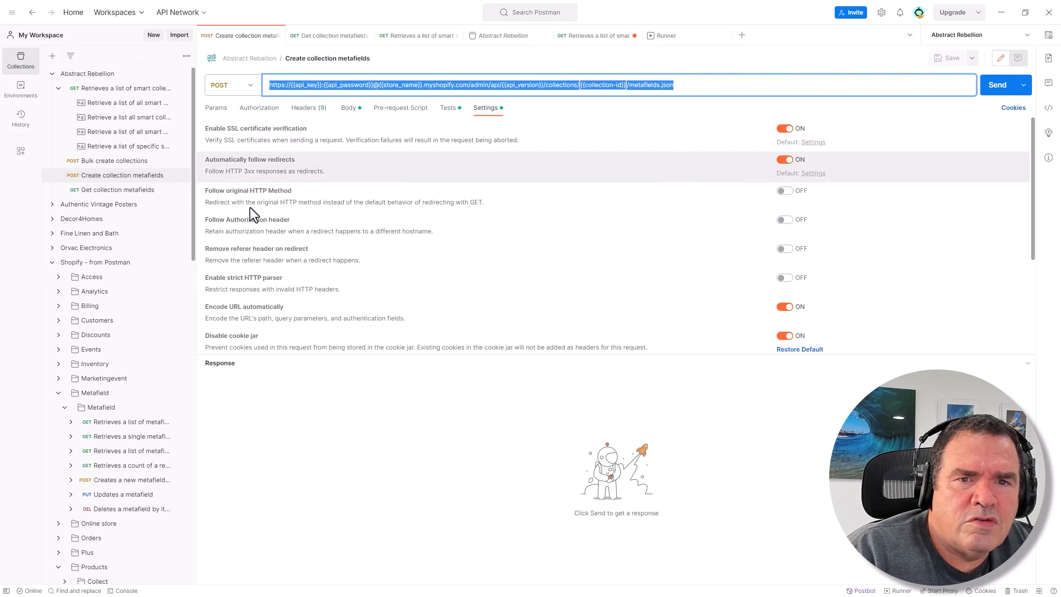
pyautogui.click(554, 179)
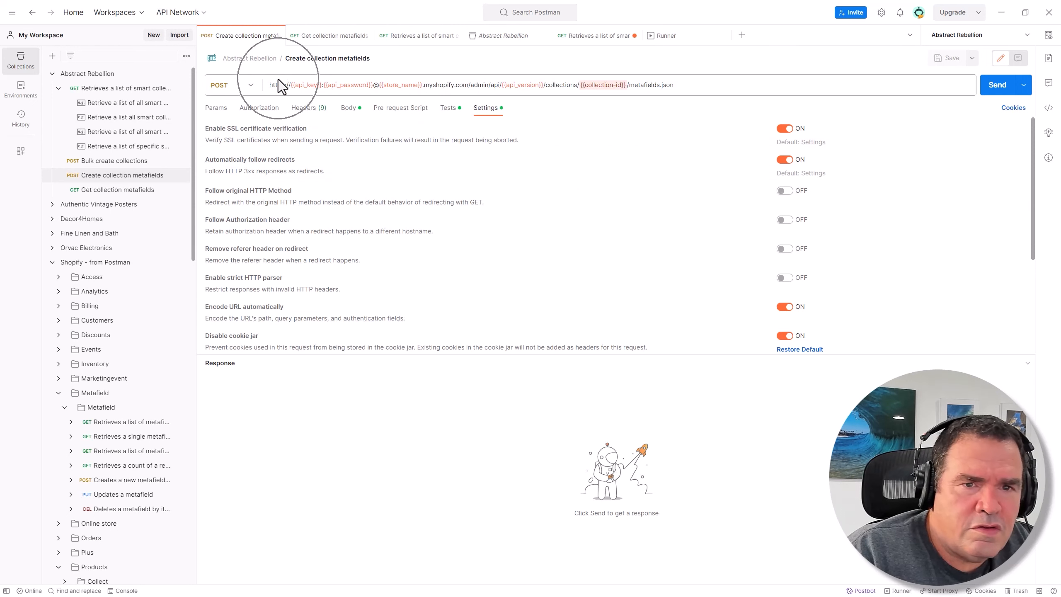
pyautogui.click(222, 113)
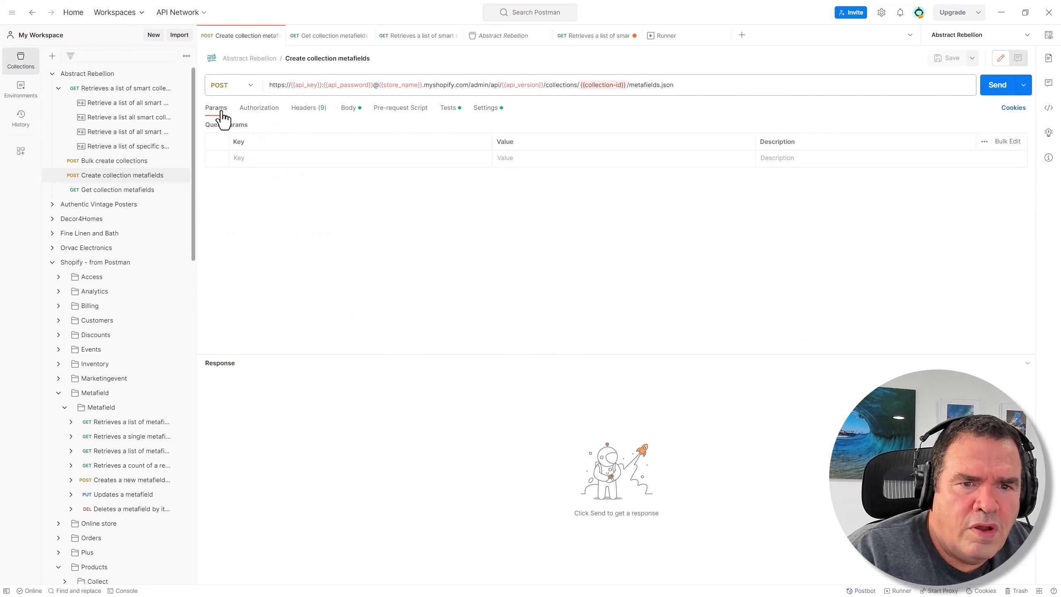
pyautogui.click(344, 113)
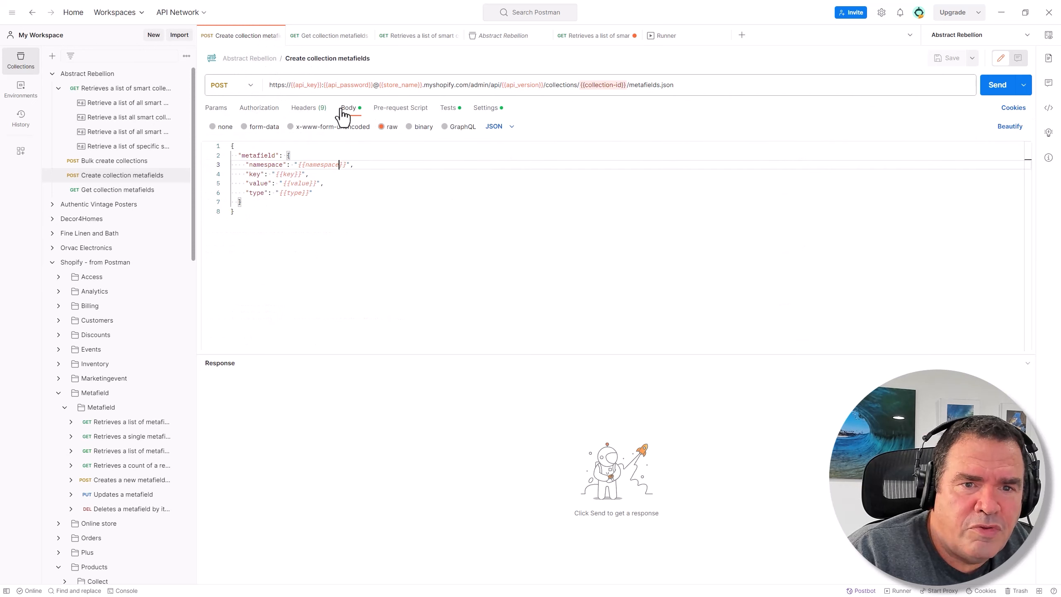
pyautogui.click(447, 110)
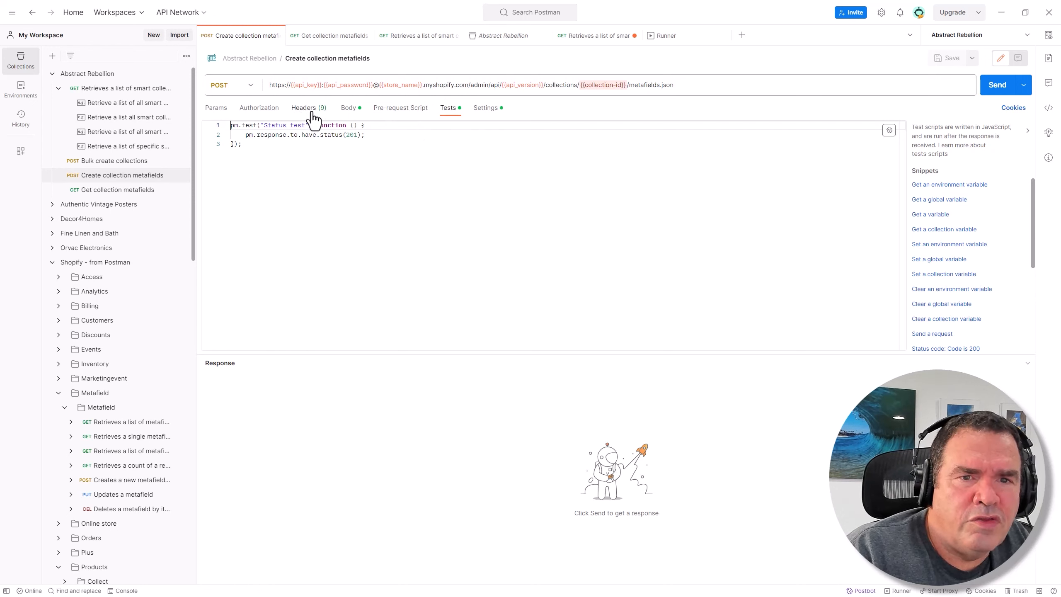
pyautogui.click(349, 110)
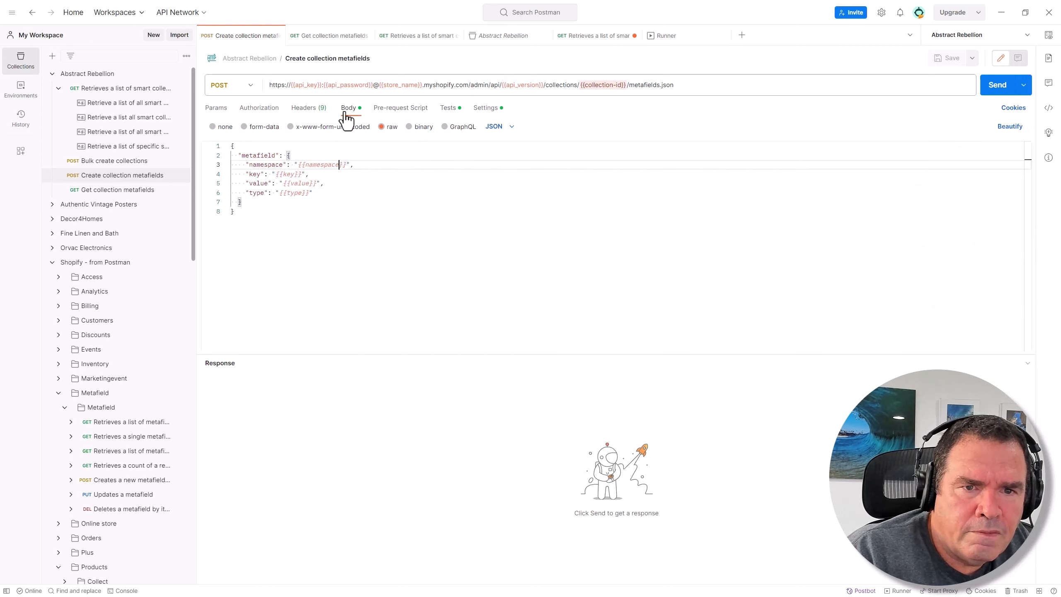